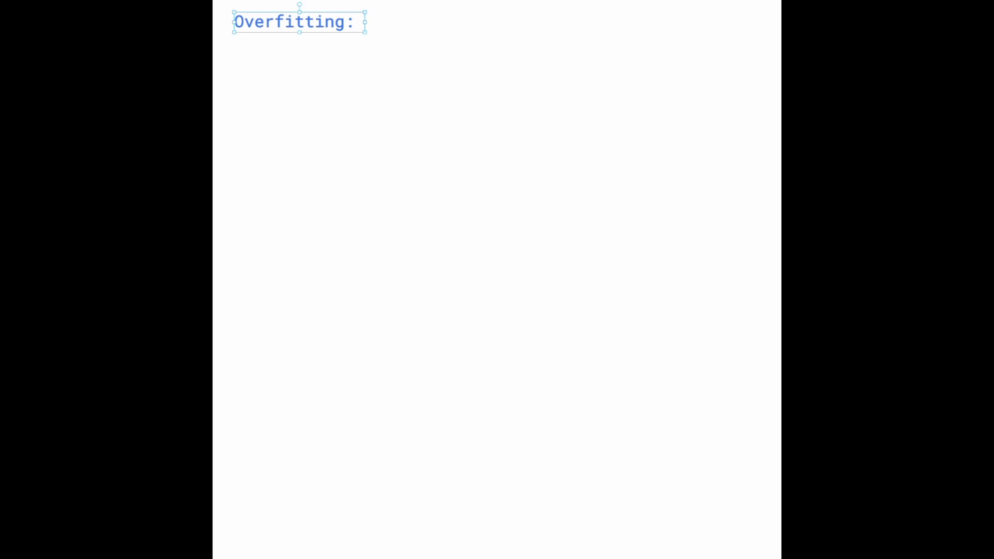
pyautogui.write('wh')
pyautogui.write('en a model ')
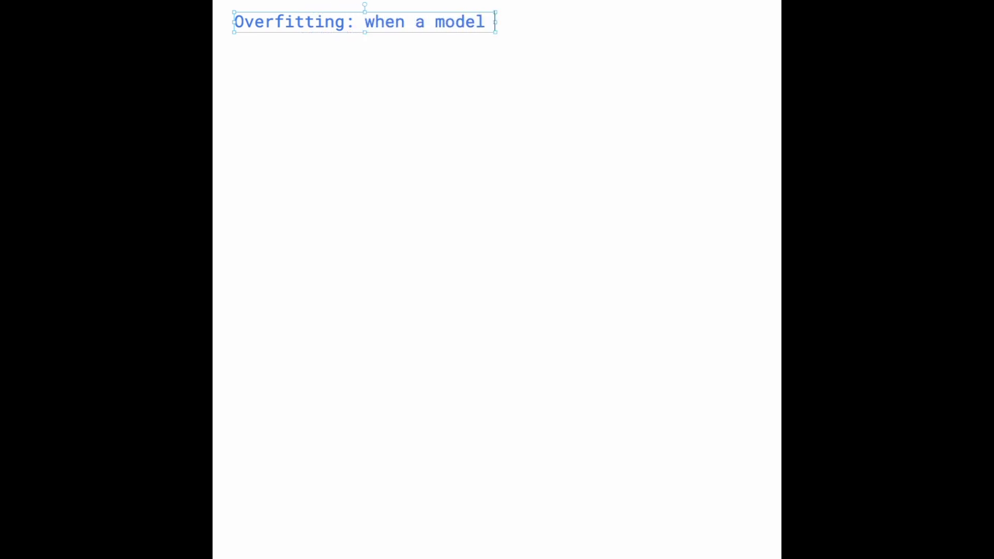
pyautogui.write('tra')
# - Finish typing the overfitting definition, correcting misspellings around 'noise' and 'fluct'
pyautogui.press('BackSpace')
pyautogui.press('BackSpace')
pyautogui.press('BackSpace')
pyautogui.write('learns the tr')
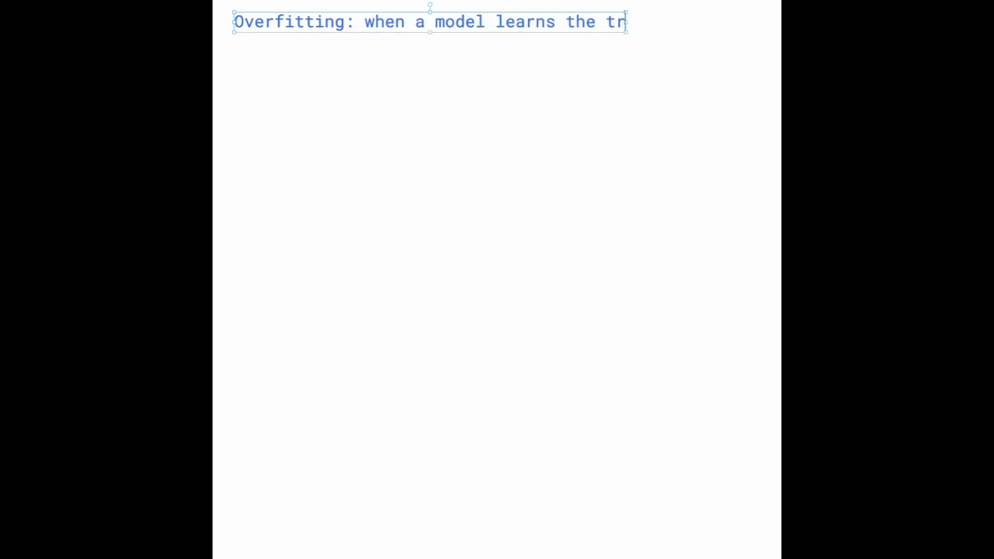
pyautogui.write('aining data too ')
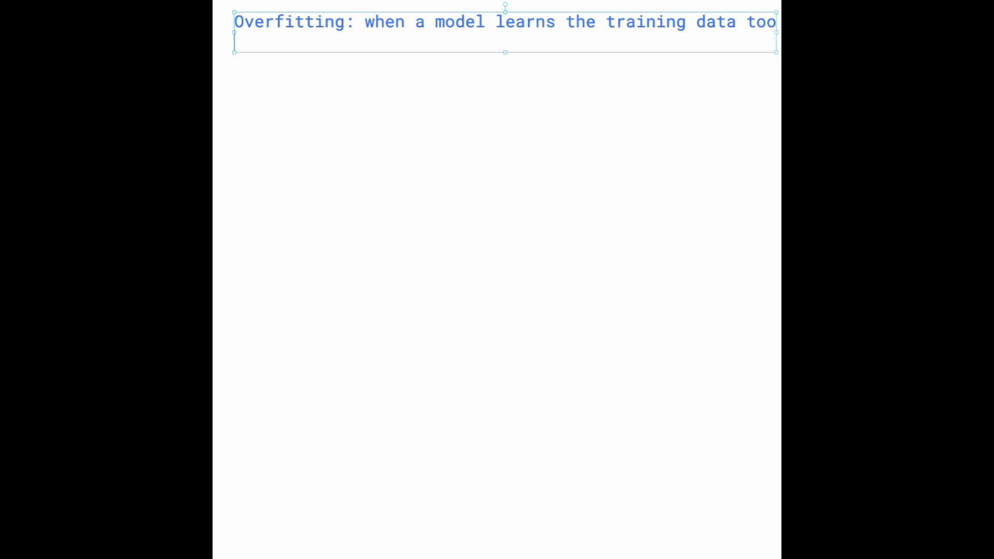
pyautogui.write('well, including n')
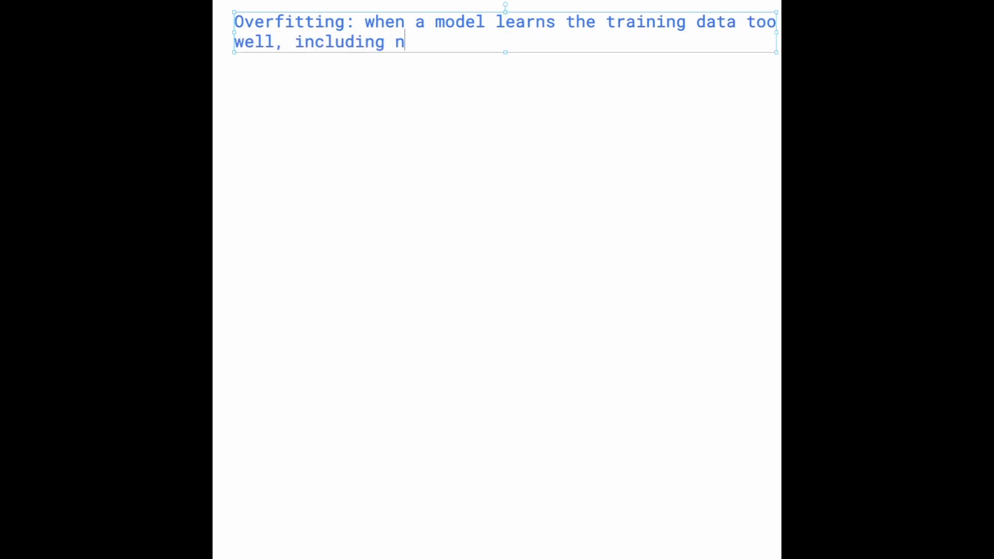
pyautogui.write('opise and')
pyautogui.press('BackSpace')
pyautogui.press('BackSpace')
pyautogui.press('BackSpace')
pyautogui.press('BackSpace')
pyautogui.press('BackSpace')
pyautogui.press('BackSpace')
pyautogui.write('ise and fflu')
pyautogui.press('BackSpace')
pyautogui.press('BackSpace')
pyautogui.press('BackSpace')
pyautogui.write('lucti')
pyautogui.press('BackSpace')
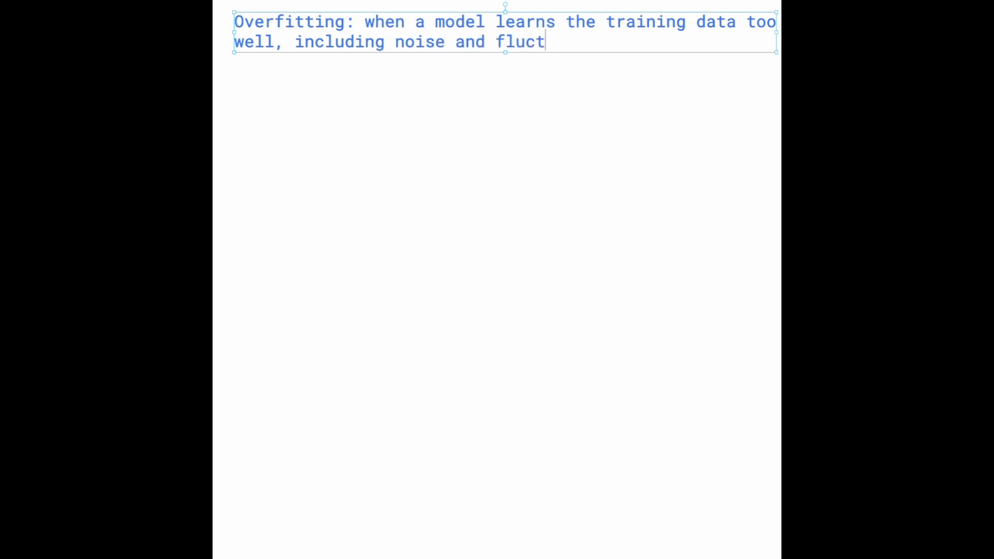
pyautogui.press('BackSpace')
pyautogui.write('tuation')
# - Add the bullet '- will perform well with given training data but not with new or unseen data'
pyautogui.press('Return')
pyautogui.write('-')
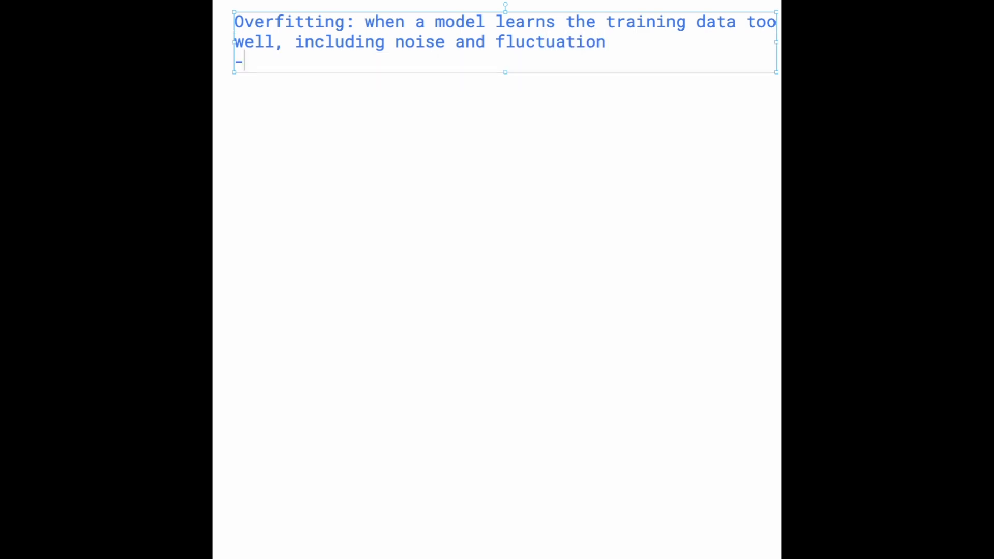
pyautogui.write(' will perform we')
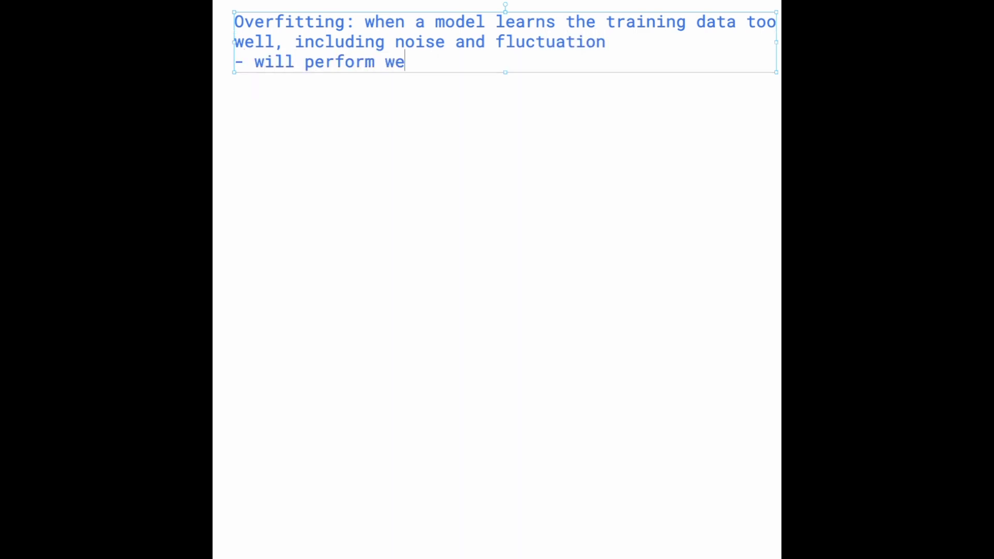
pyautogui.write('ll in')
pyautogui.press('BackSpace')
pyautogui.press('BackSpace')
pyautogui.press('BackSpace')
pyautogui.write('with t')
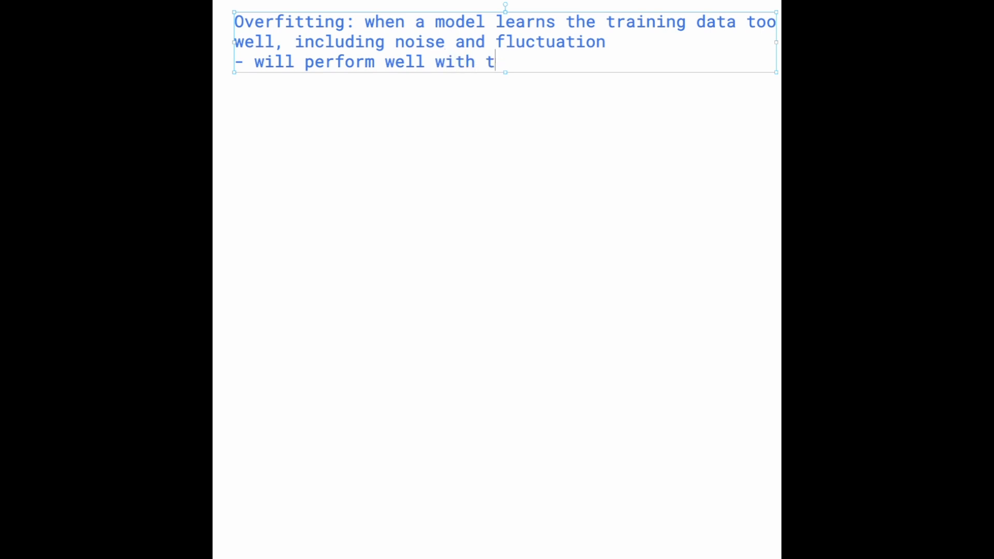
pyautogui.press('BackSpace')
pyautogui.write('given training data ')
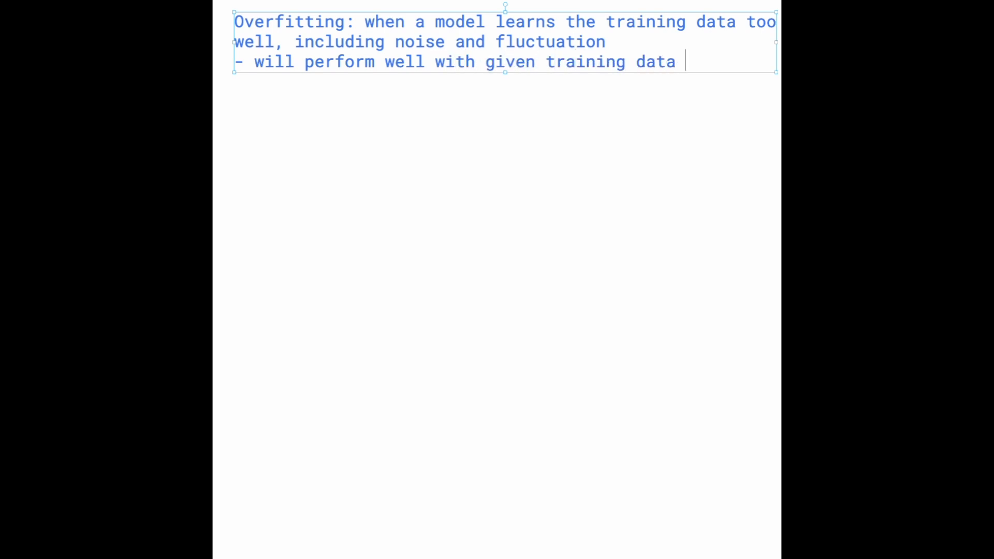
pyautogui.write('but not w')
pyautogui.write('ith new ')
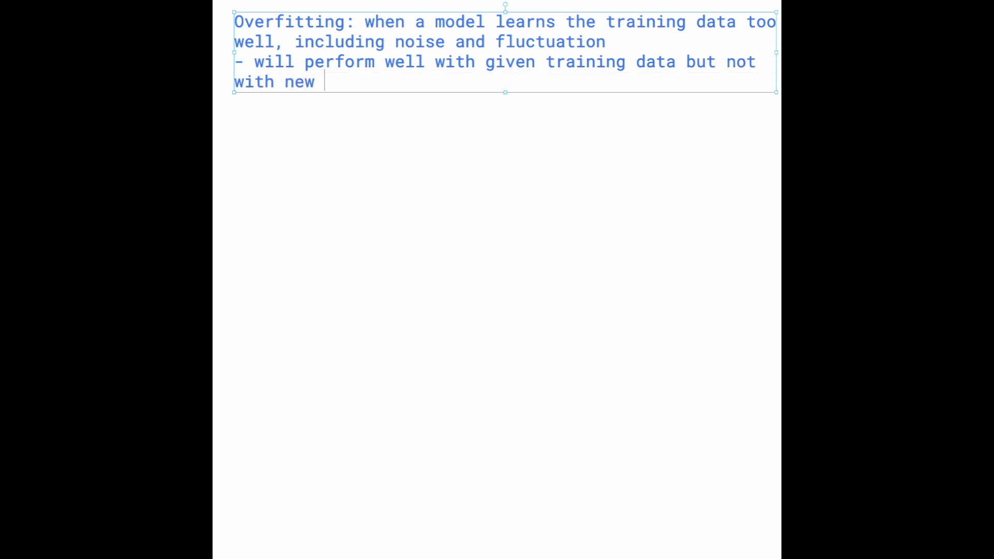
pyautogui.write('or uneseen')
pyautogui.press('BackSpace')
pyautogui.press('BackSpace')
pyautogui.press('BackSpace')
pyautogui.press('BackSpace')
pyautogui.write('seen data')
pyautogui.press('Return')
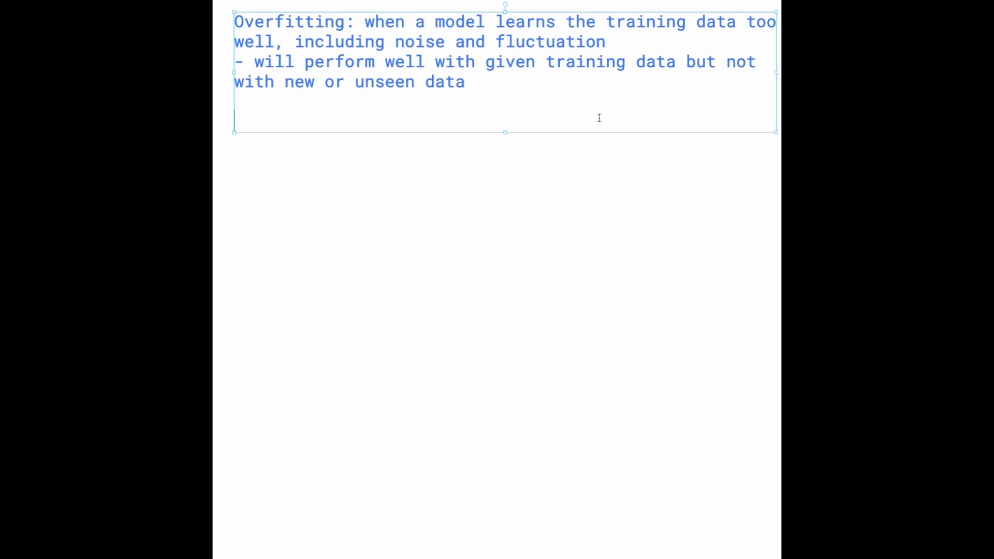
# - Shrink the definition text box and draw a vertical axis line beneath it
pyautogui.click(775, 131)
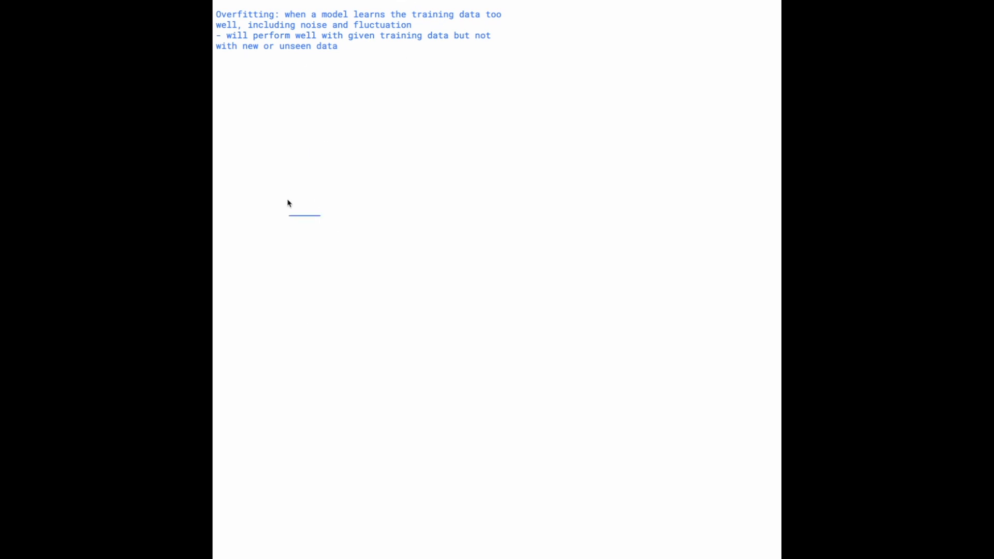
pyautogui.click(319, 217)
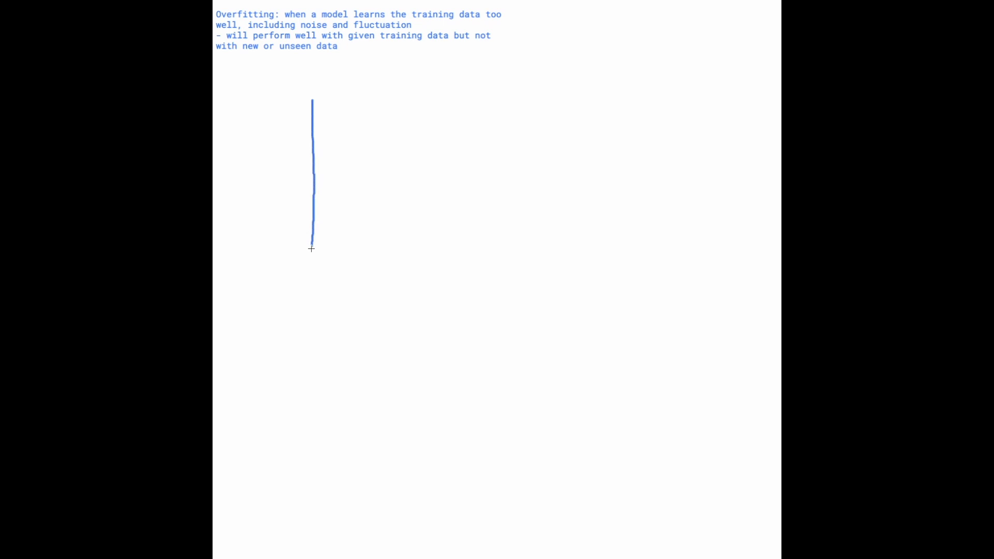
# - Draw the horizontal axis and plot red data points along a rising curve, undoing misplaced ones
pyautogui.moveTo(268, 244); pyautogui.dragTo(474, 241)
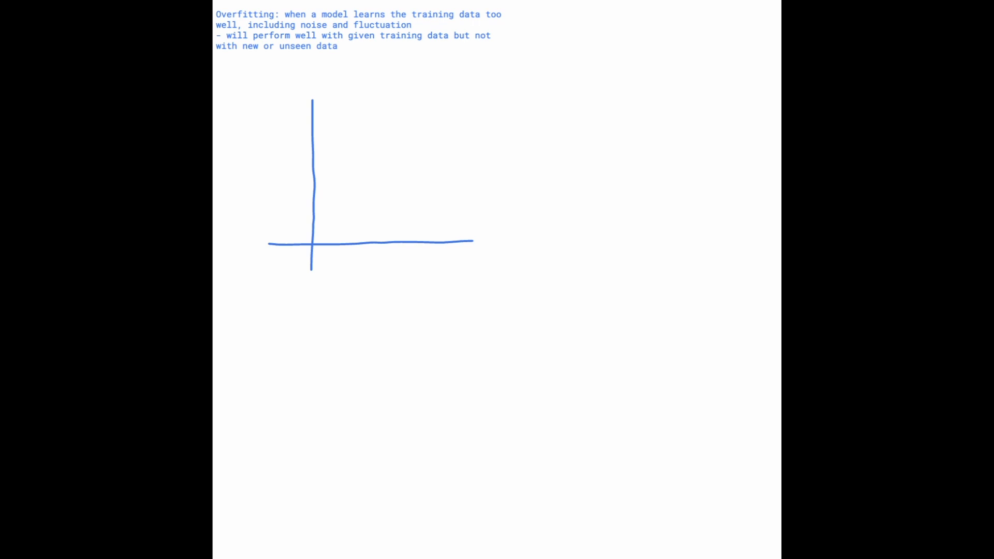
pyautogui.click(344, 203)
pyautogui.hotkey('ctrl', 'z')
pyautogui.hotkey('ctrl', 'z')
pyautogui.hotkey('ctrl', 'z')
pyautogui.click(349, 190)
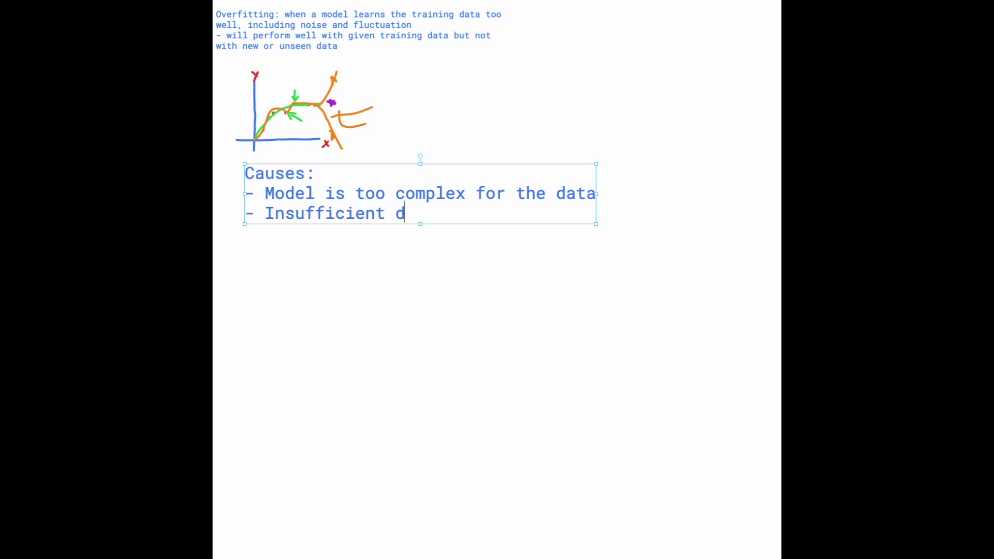
pyautogui.write('ata')
# - Deselect the text box to finish the Causes list
pyautogui.click(331, 299)
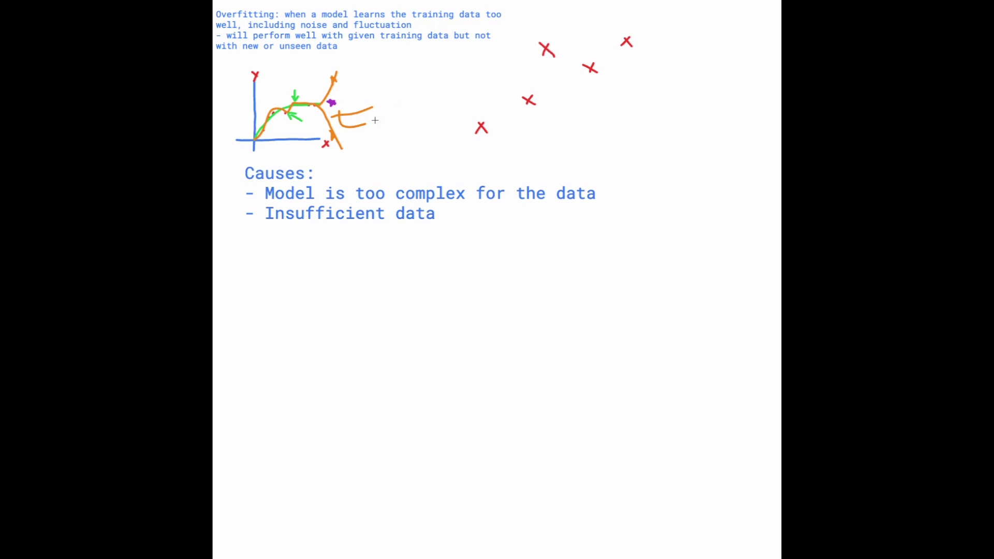
# - Sketch a red stroke among the X points, then undo the scattered X marks
pyautogui.moveTo(378, 118); pyautogui.dragTo(412, 129)
pyautogui.hotkey('ctrl', 'z')
pyautogui.hotkey('ctrl', 'z')
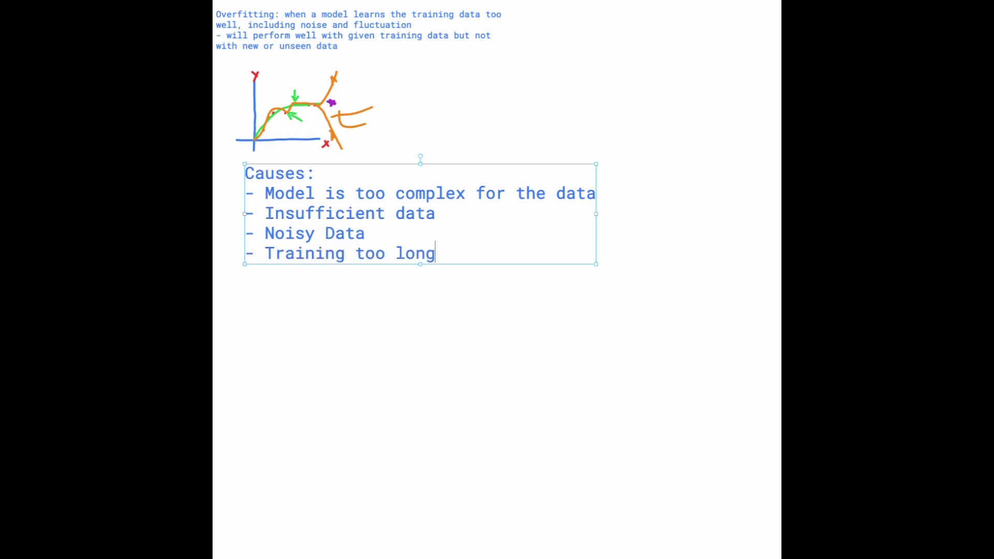
# - Add the 'Signs of overfitting:' heading with '- Very high accuracy in training, low accuracy in test'
pyautogui.press('Return')
pyautogui.press('Return')
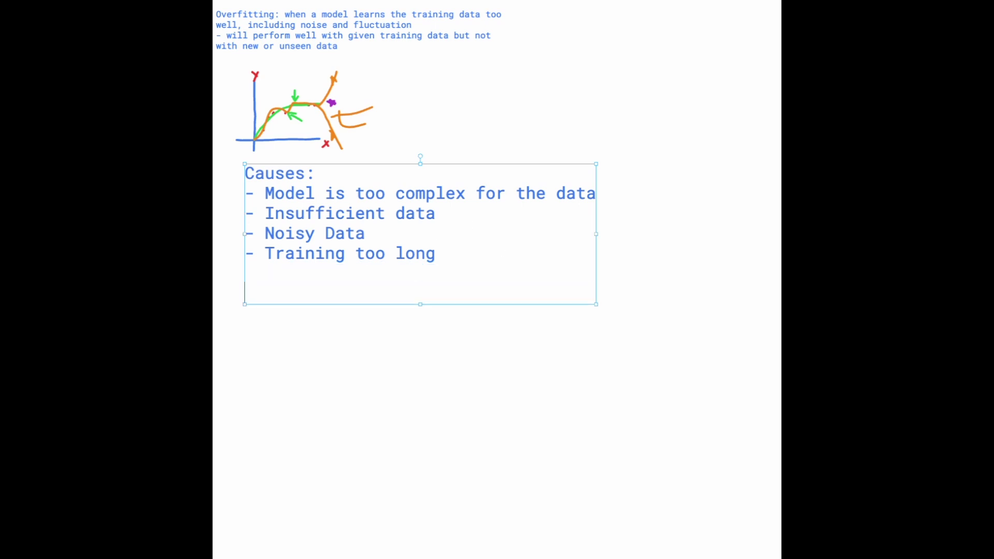
pyautogui.write('Signs ')
pyautogui.write('of overfitting')
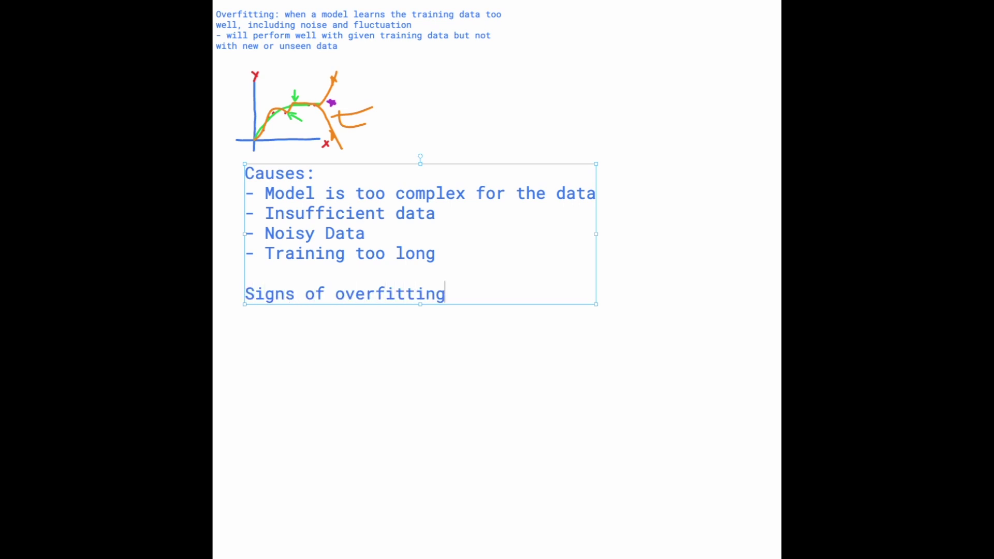
pyautogui.write('L:')
pyautogui.press('BackSpace')
pyautogui.press('BackSpace')
pyautogui.write(':')
pyautogui.press('Return')
pyautogui.write('- ')
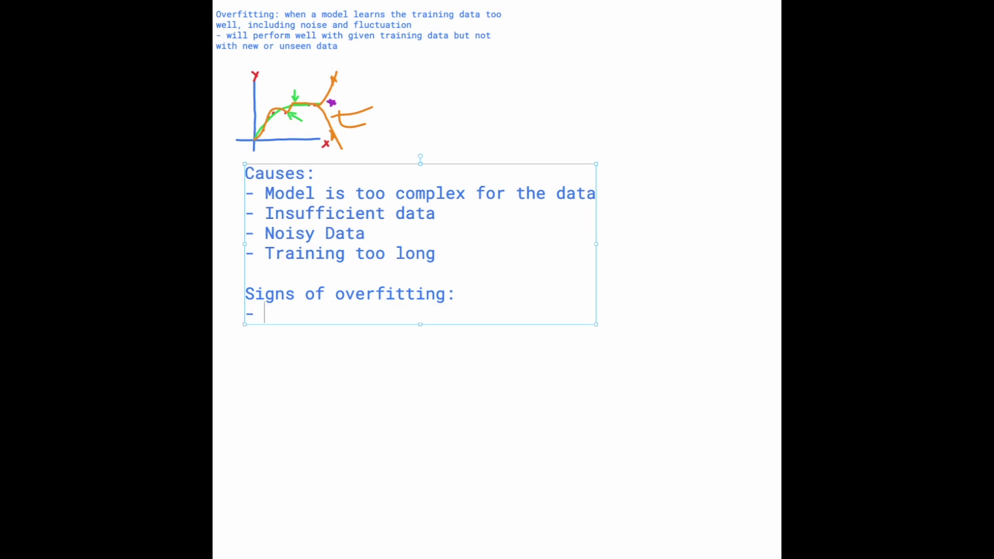
pyautogui.write('V')
pyautogui.write('ery high accuracy')
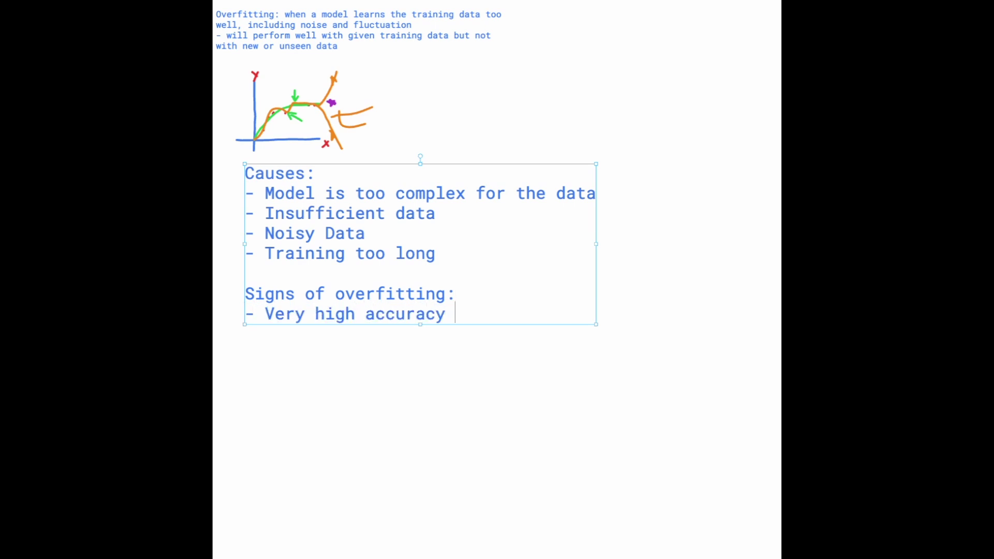
pyautogui.write(' in training, low acc')
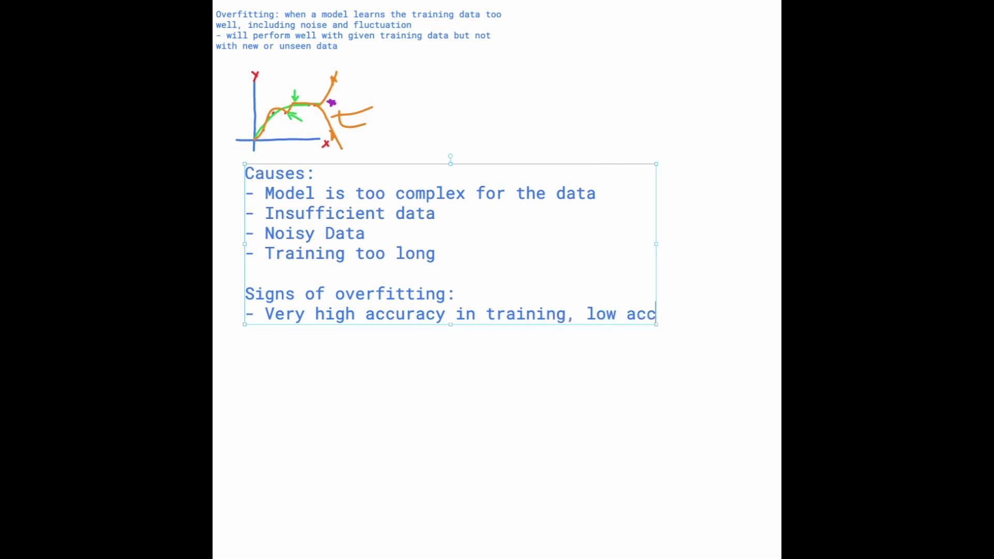
pyautogui.write('uracy in test')
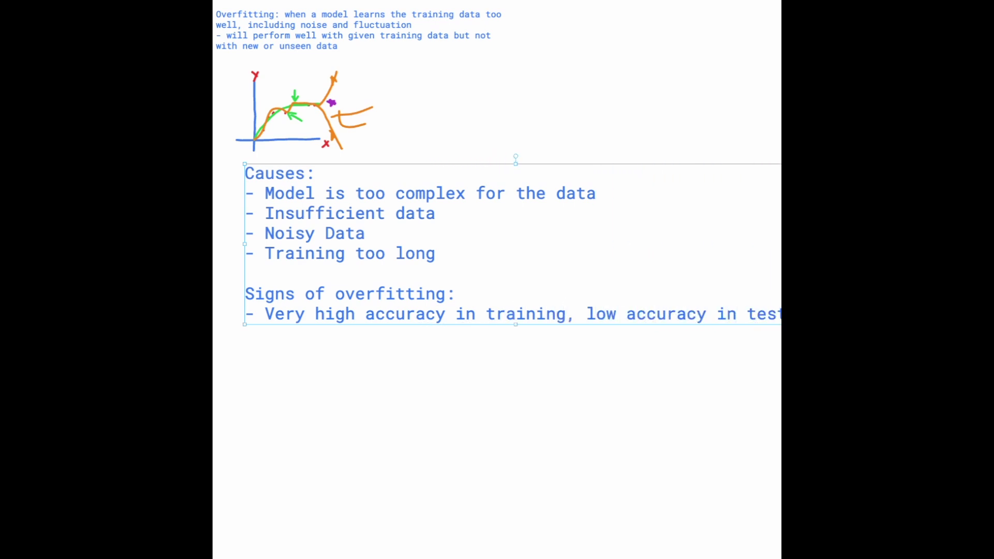
pyautogui.click(397, 358)
# - Nudge the Causes and Signs text box slightly left
pyautogui.click(325, 250)
pyautogui.press('Left')
pyautogui.press('Left')
pyautogui.press('Left')
pyautogui.click(473, 381)
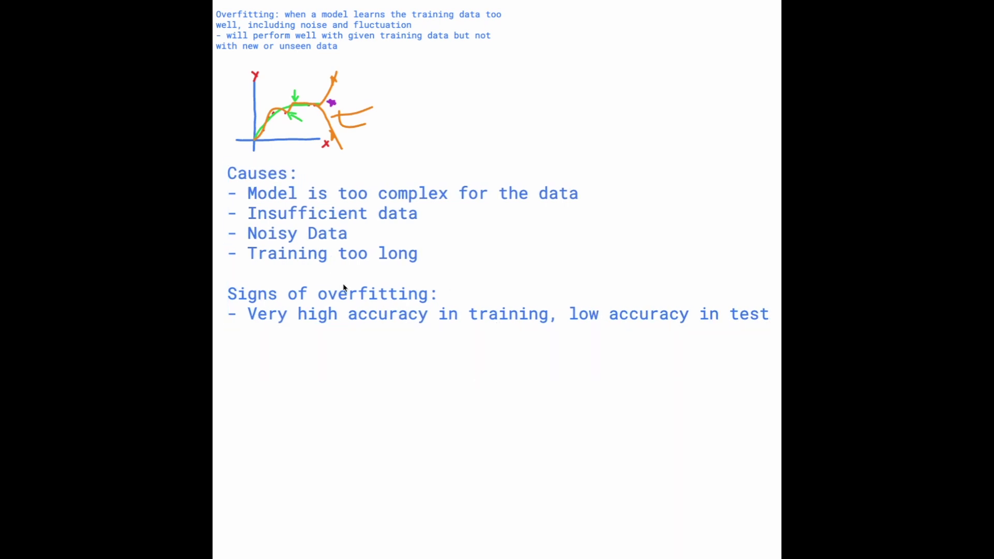
pyautogui.click(344, 299)
# - Select the words 'overfitting', 'training' and 'test' and the first sign's line in turn
pyautogui.doubleClick(344, 296)
pyautogui.click(268, 312)
pyautogui.moveTo(248, 314); pyautogui.dragTo(549, 314)
pyautogui.click(491, 311)
pyautogui.tripleClick(492, 312)
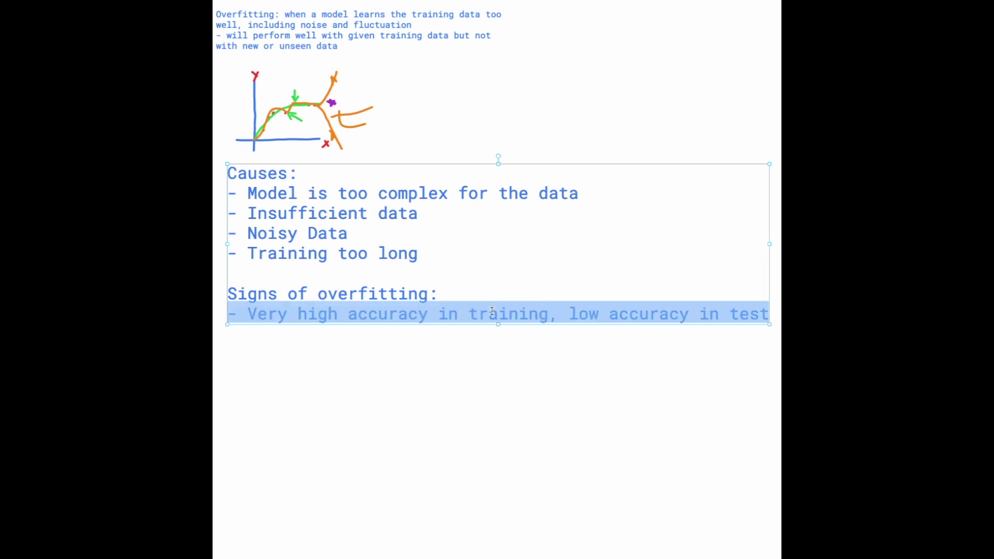
pyautogui.click(492, 312)
pyautogui.doubleClick(491, 311)
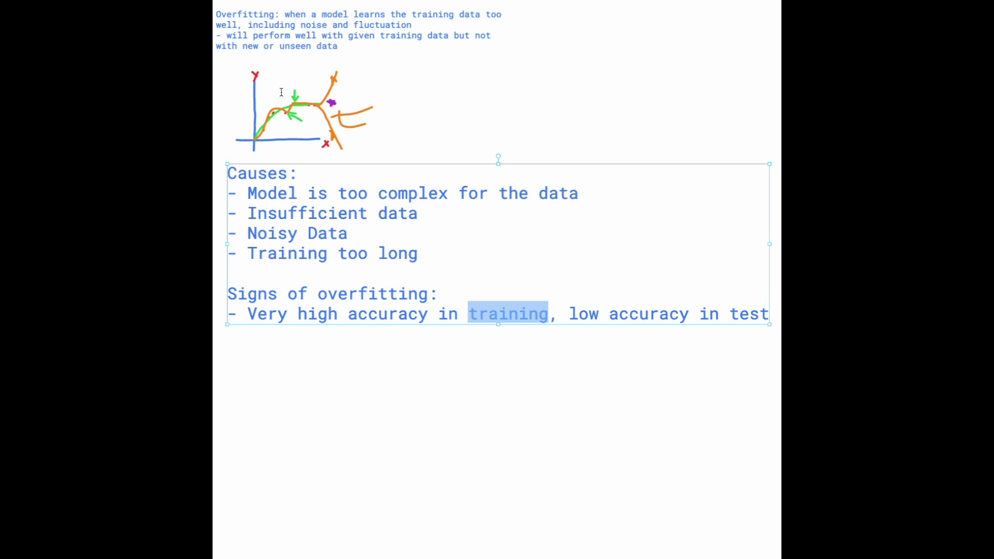
pyautogui.click(657, 304)
pyautogui.doubleClick(735, 312)
pyautogui.click(344, 128)
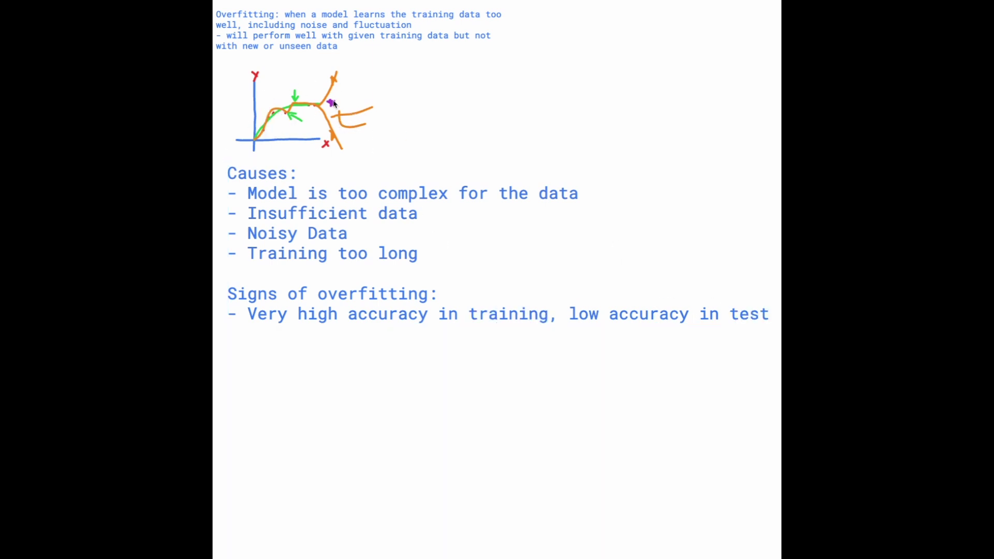
# - Place the caret at the end of the first sign and start a new bullet line
pyautogui.click(572, 314)
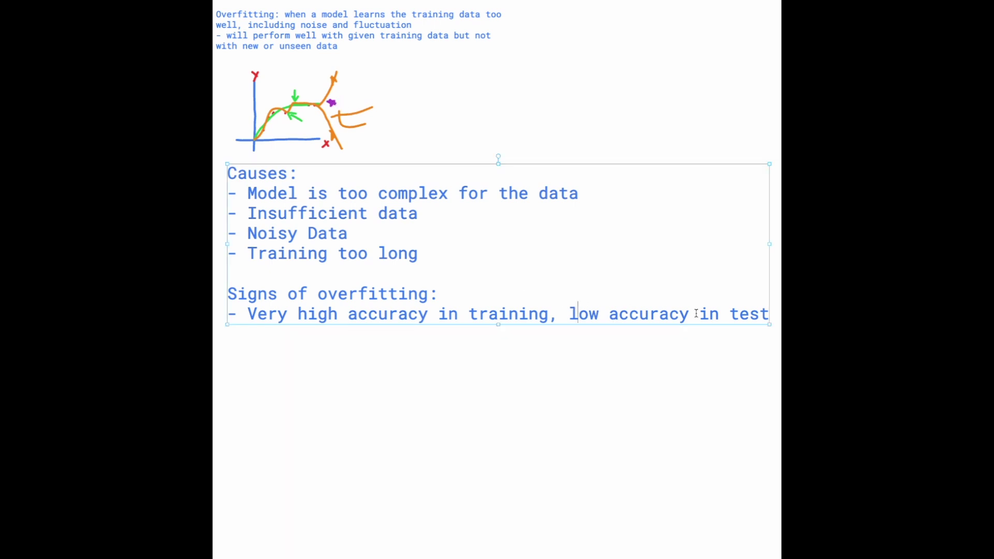
pyautogui.click(736, 312)
pyautogui.press('End')
pyautogui.moveTo(247, 314); pyautogui.dragTo(774, 316)
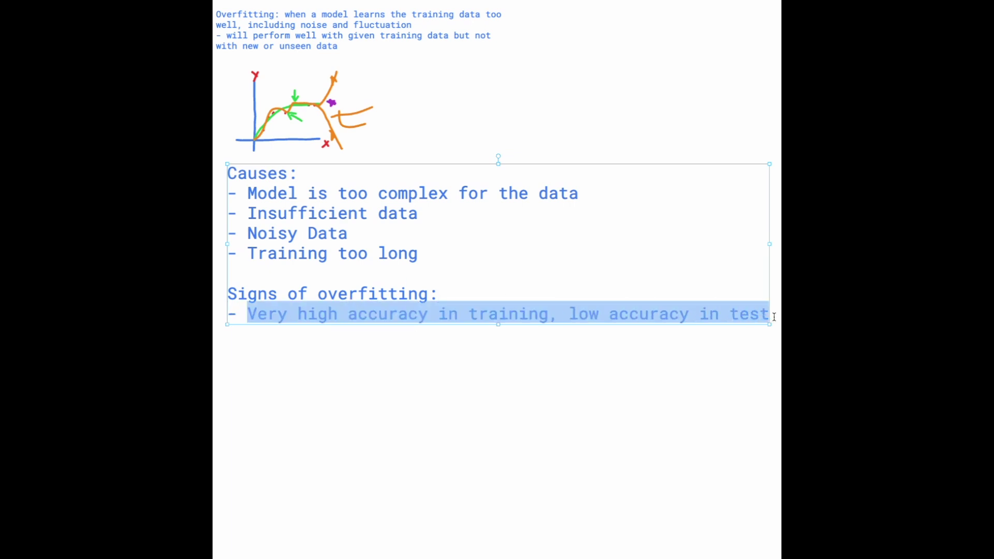
pyautogui.doubleClick(499, 319)
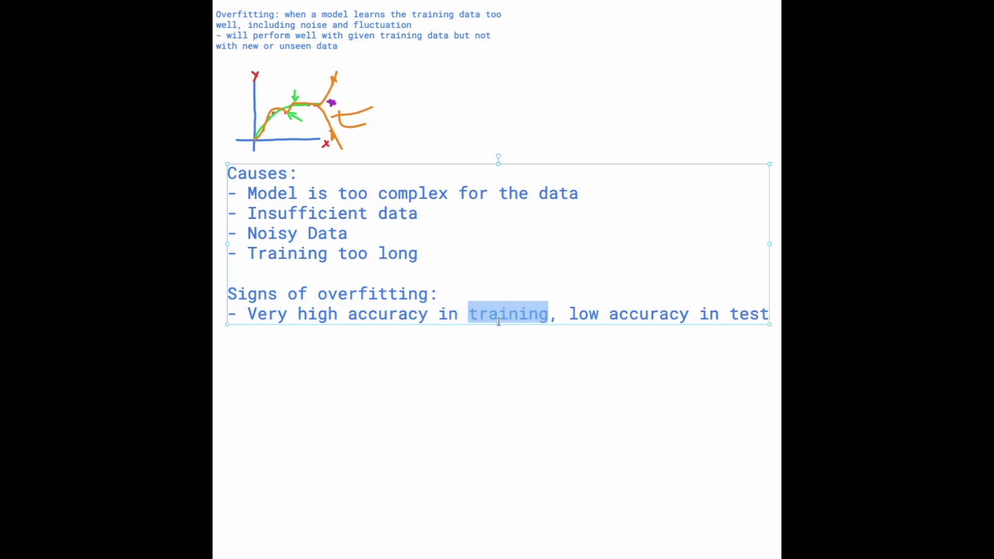
pyautogui.doubleClick(747, 313)
pyautogui.click(761, 312)
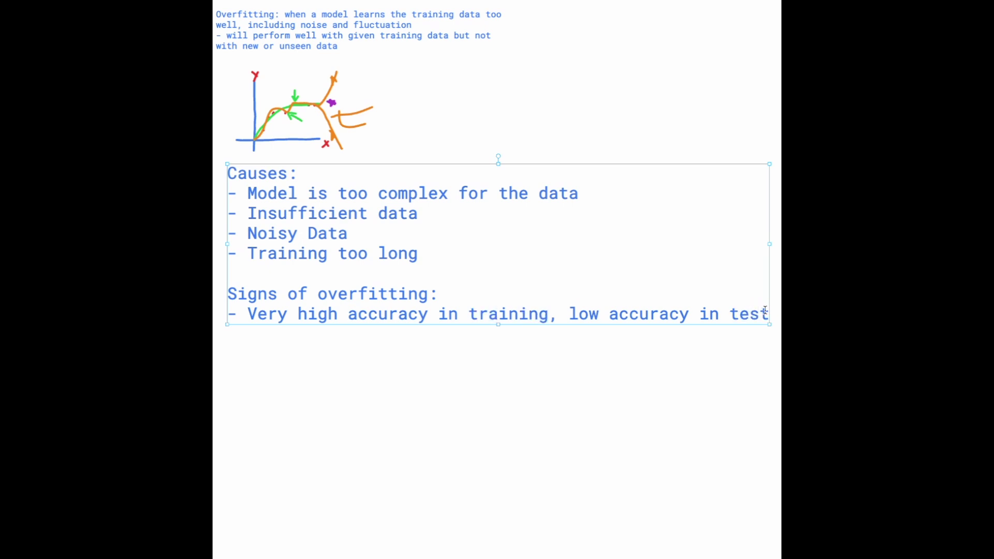
pyautogui.press('Return')
pyautogui.write('- ')
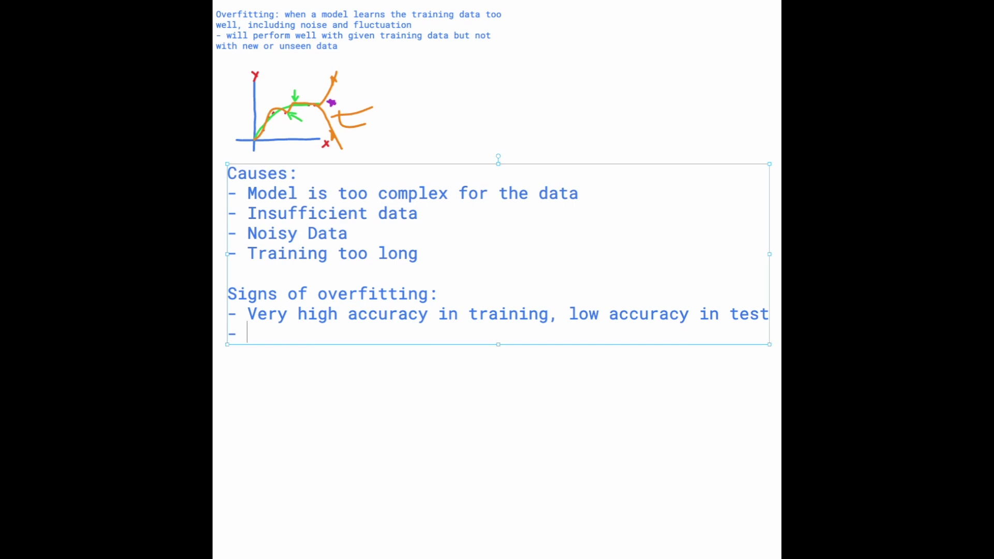
pyautogui.write('Model ')
pyautogui.write('complexity ')
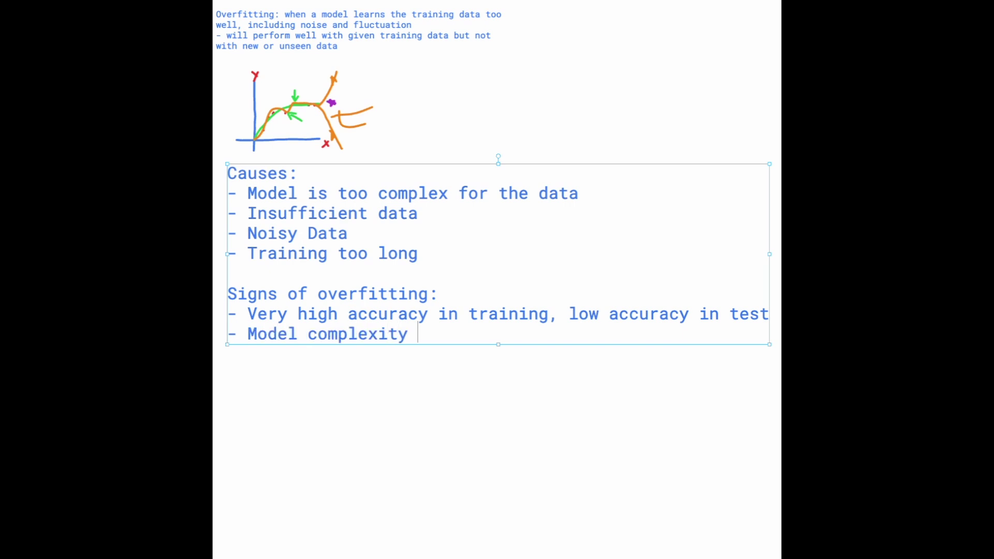
pyautogui.write('is much higher than d')
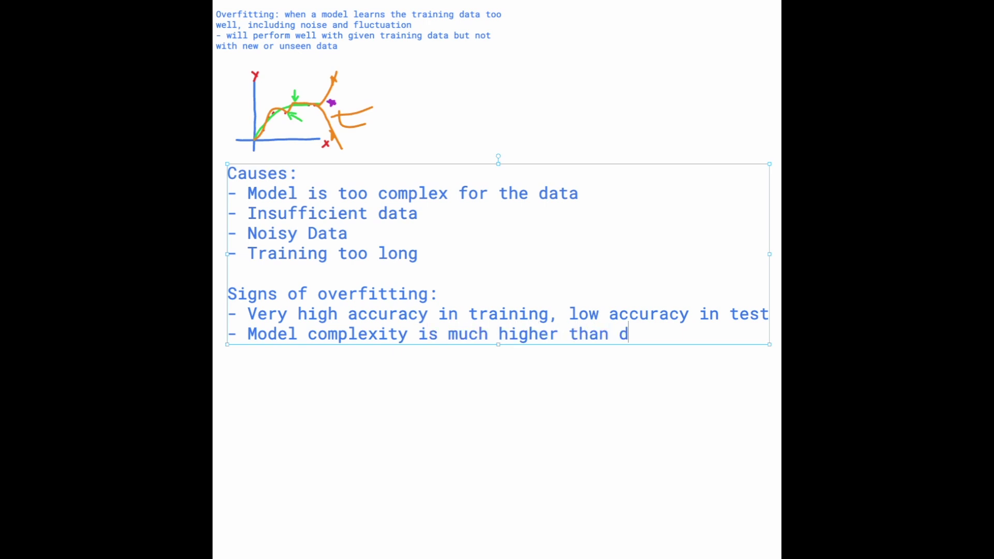
pyautogui.write('ata complexity')
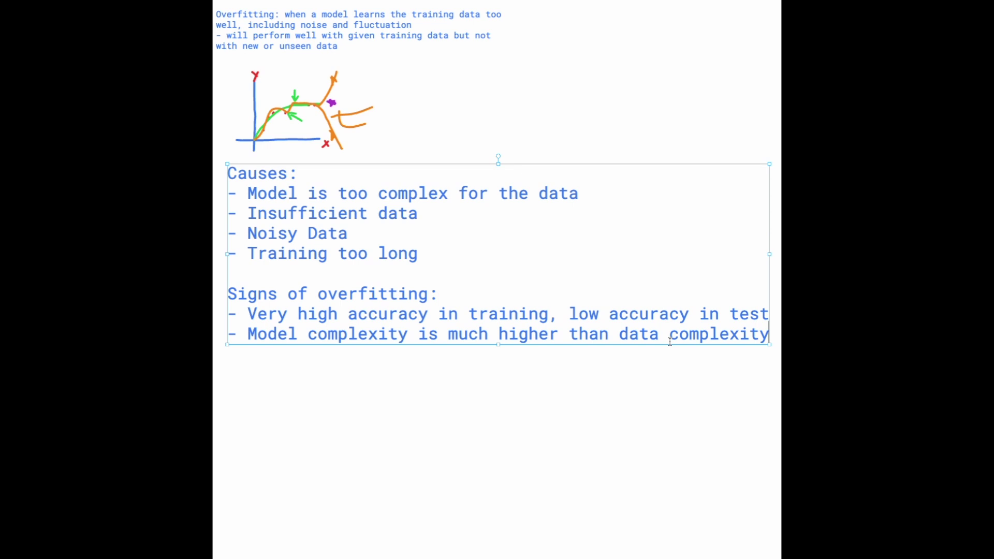
# - List two more signs: model complexity exceeding data complexity, and predictions unstable with small input changes
pyautogui.press('Return')
pyautogui.write('-')
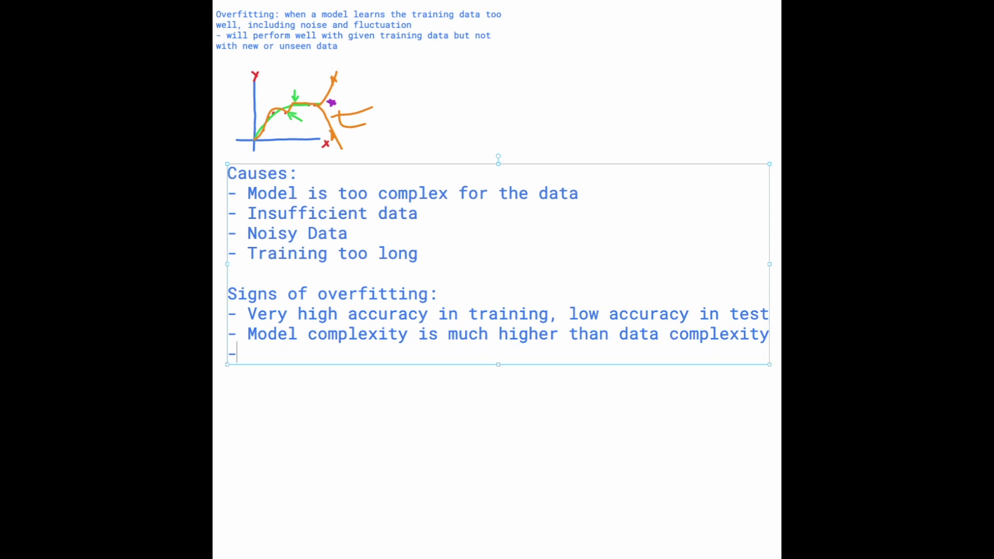
pyautogui.write(' Predictions')
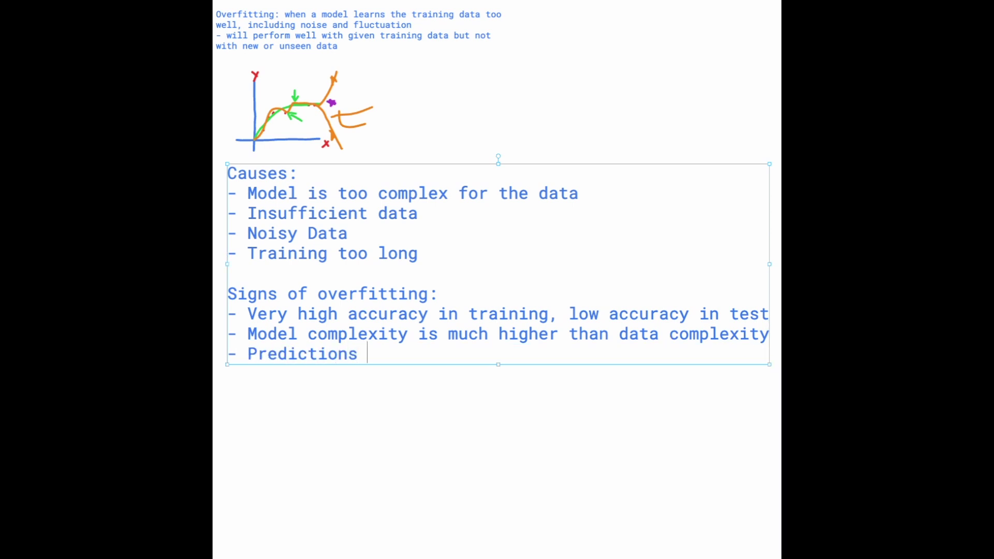
pyautogui.write(' are unstable with s')
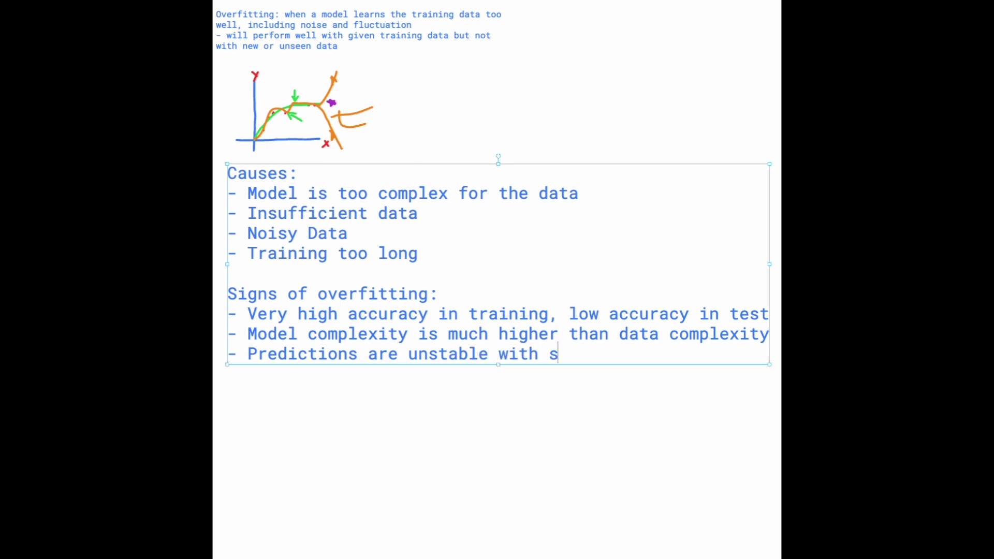
pyautogui.write('mall change sin i')
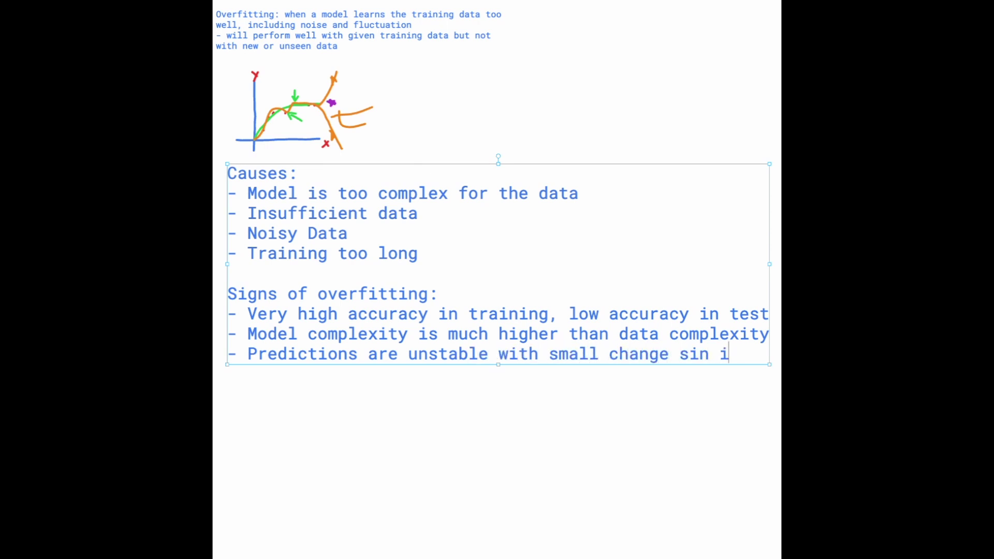
pyautogui.press('BackSpace')
pyautogui.press('BackSpace')
pyautogui.press('BackSpace')
pyautogui.press('BackSpace')
pyautogui.press('BackSpace')
pyautogui.press('BackSpace')
pyautogui.write('small changes in ')
pyautogui.write('input')
pyautogui.click(673, 445)
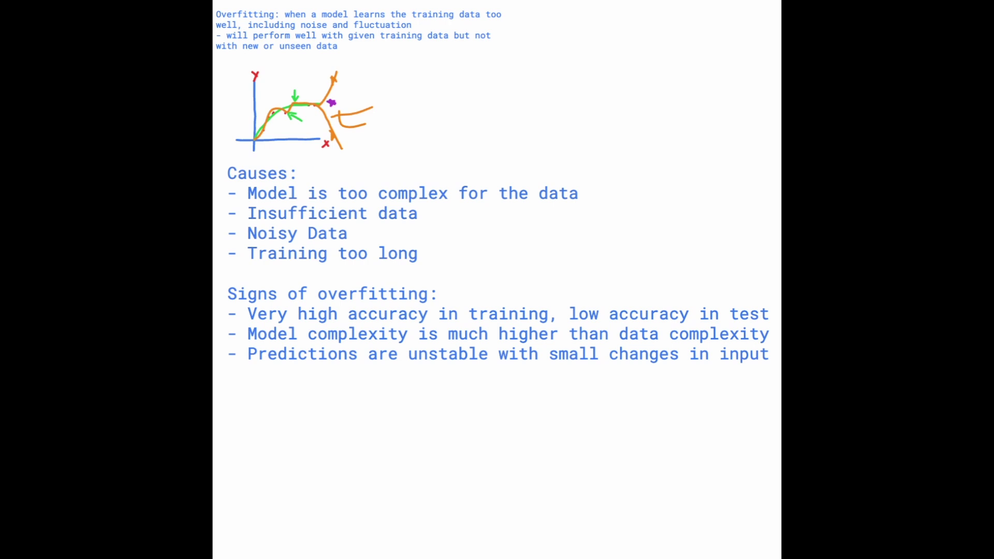
pyautogui.click(768, 356)
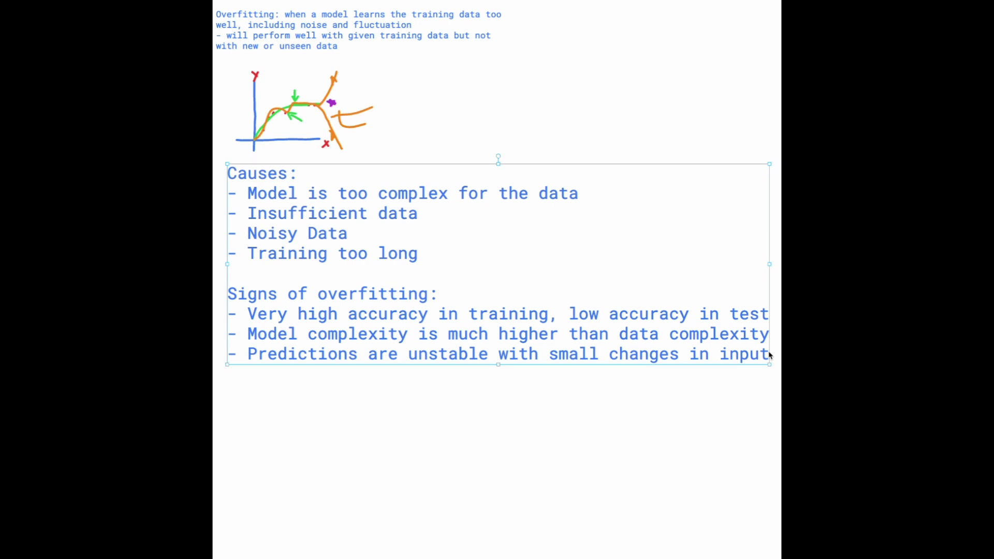
# - Add the 'Why is it bad?:' heading with '- can't generalize well to new data', fixing 'generalize'
pyautogui.press('Return')
pyautogui.press('Return')
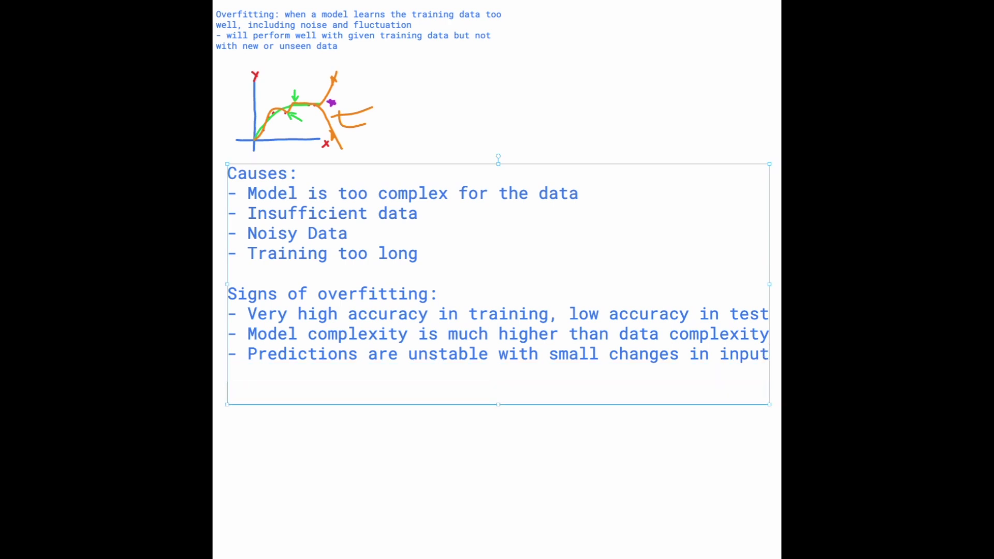
pyautogui.write('Why is it ')
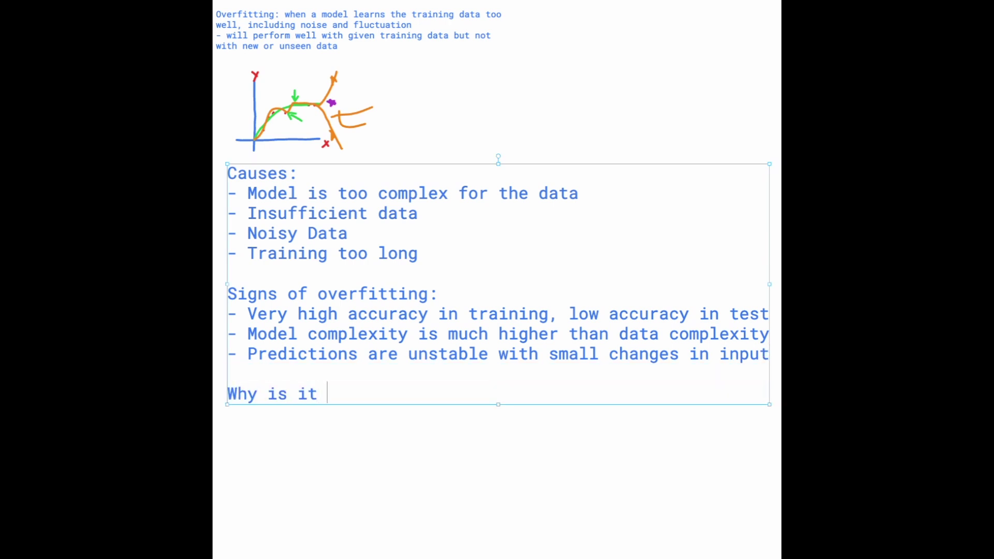
pyautogui.write('bad?:')
pyautogui.press('Return')
pyautogui.write('- ')
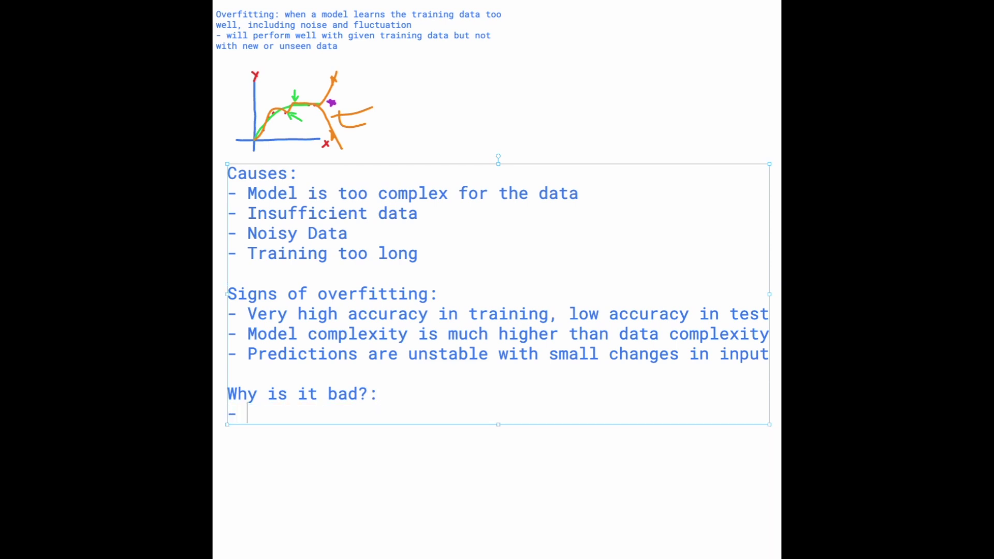
pyautogui.write("can't gen")
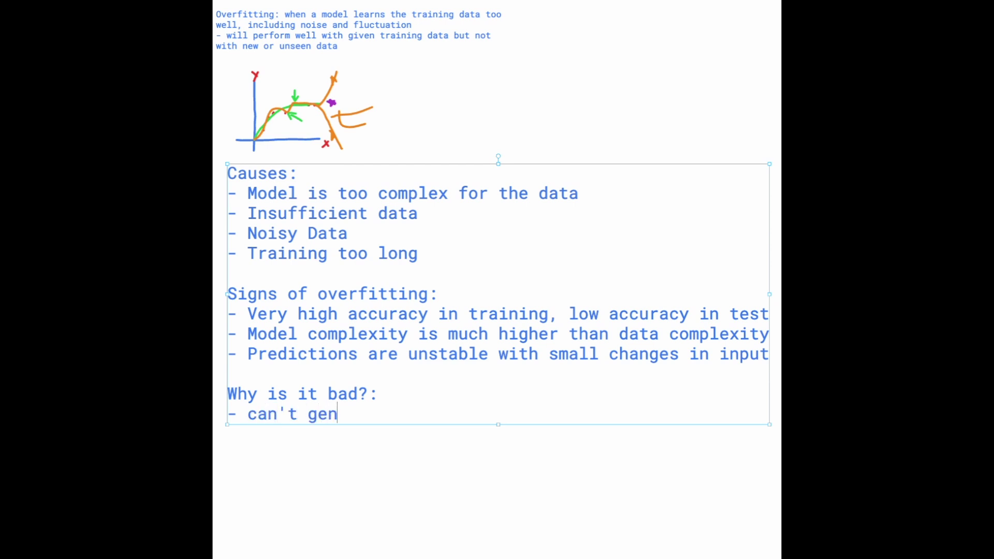
pyautogui.write('realize well to new ')
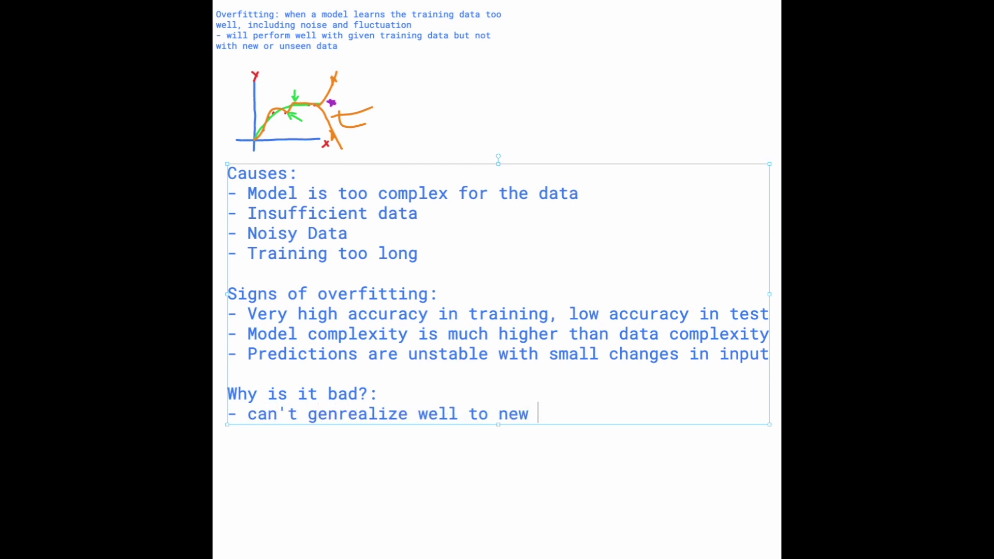
pyautogui.write('data')
pyautogui.click(357, 414)
pyautogui.press('BackSpace')
pyautogui.press('Left')
pyautogui.write('e')
pyautogui.click(639, 420)
pyautogui.press('Return')
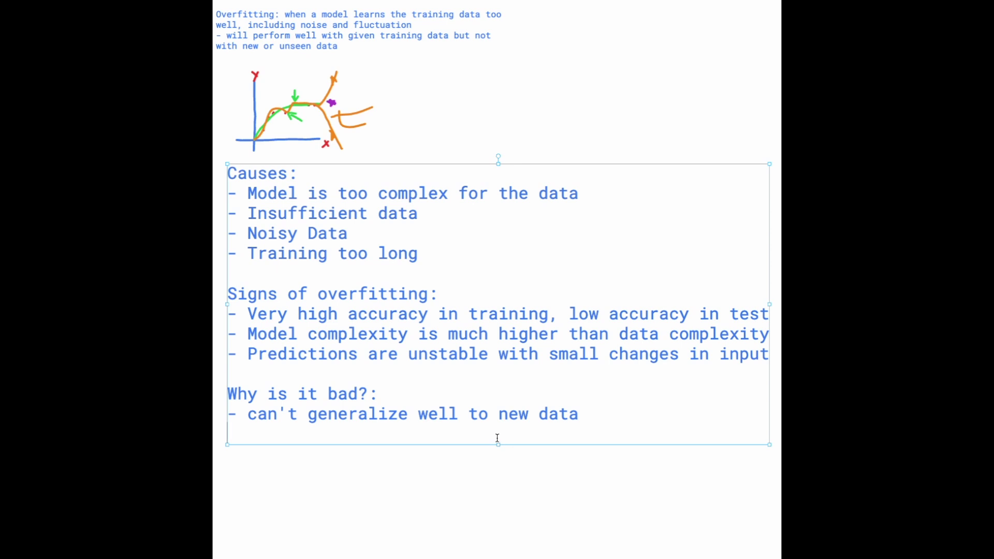
pyautogui.write('- ')
pyautogui.write('Caput')
# - List noise capture and unreliable real-world predictions as reasons, then scale the notes box down
pyautogui.press('BackSpace')
pyautogui.press('BackSpace')
pyautogui.press('BackSpace')
pyautogui.press('BackSpace')
pyautogui.write('captu')
pyautogui.write('res noise rather tha')
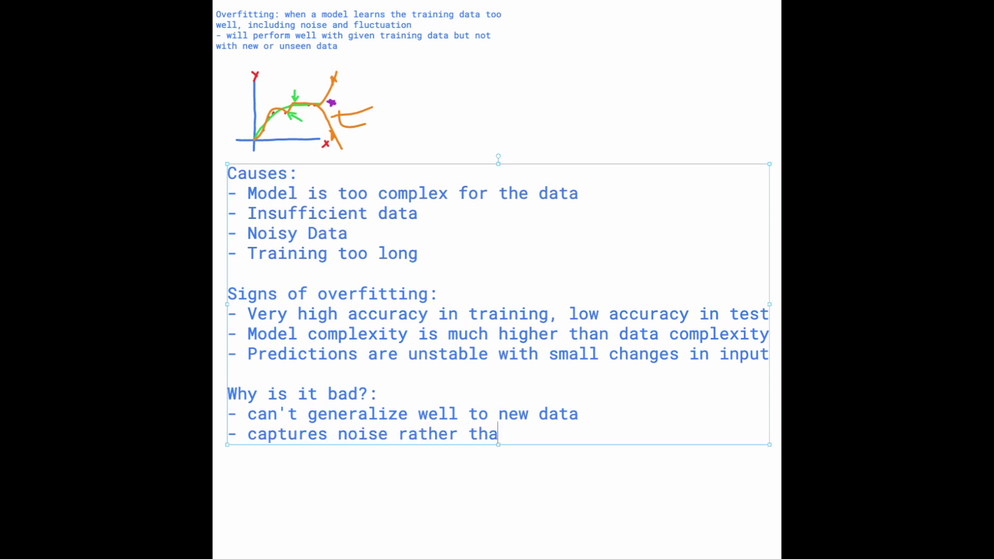
pyautogui.write('n underlying patterns')
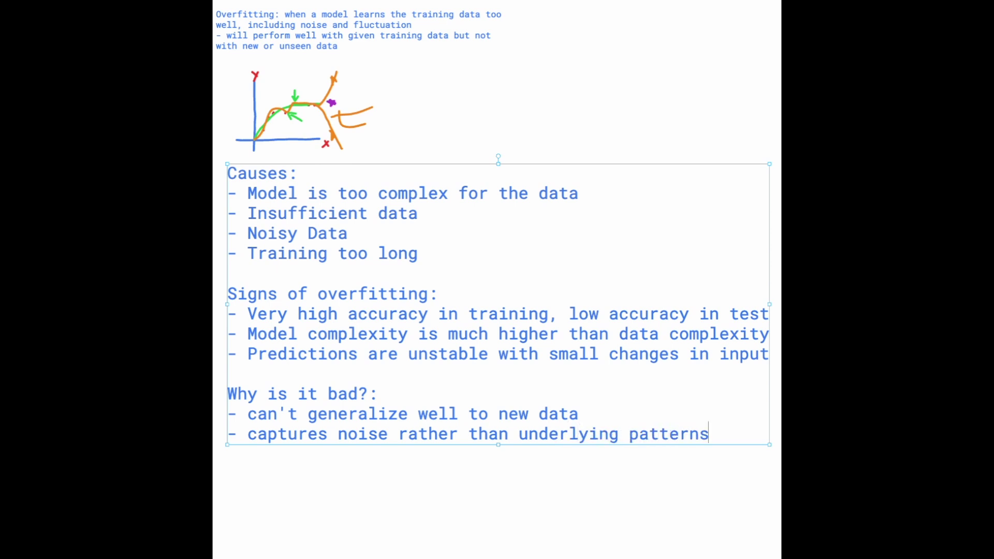
pyautogui.press('Return')
pyautogui.write('- u')
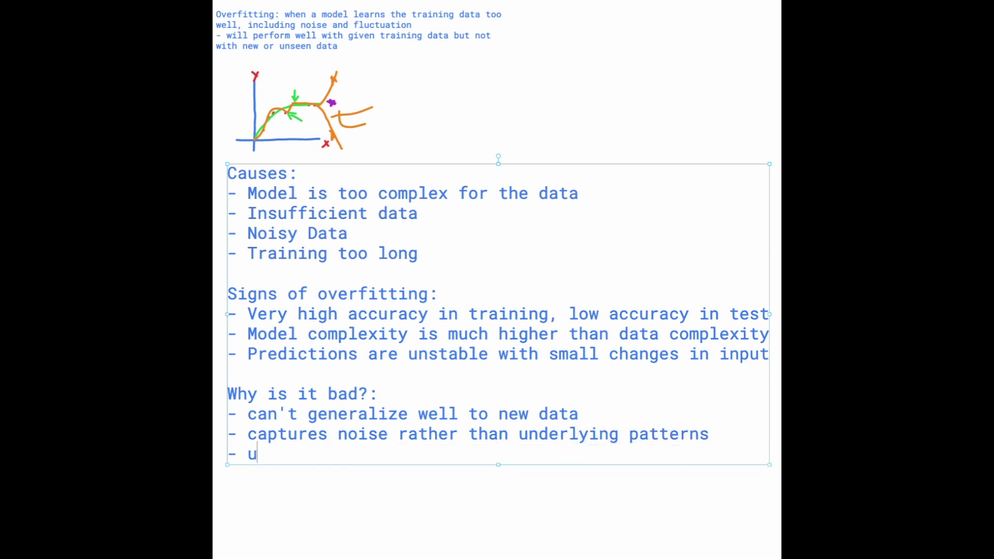
pyautogui.write('nreiable for ')
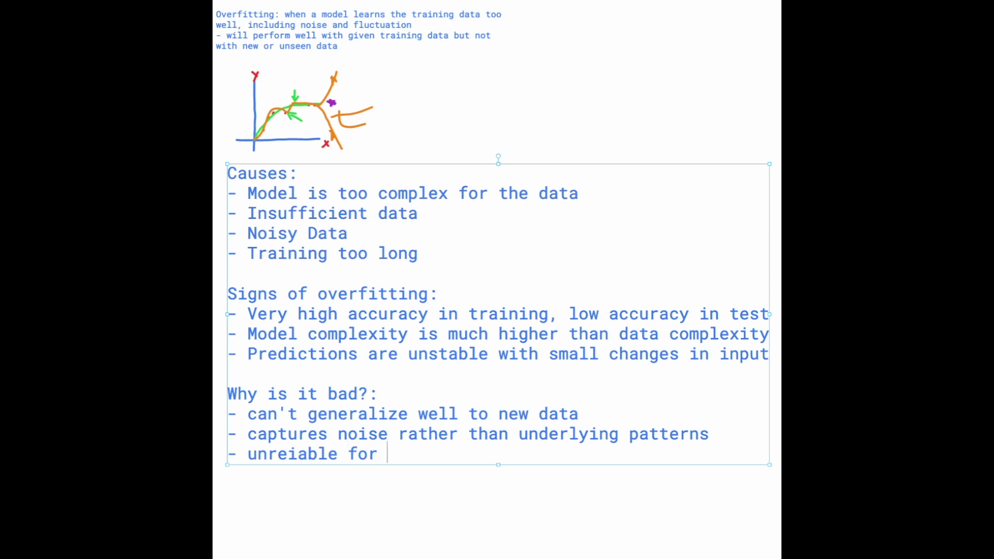
pyautogui.write('making prediction')
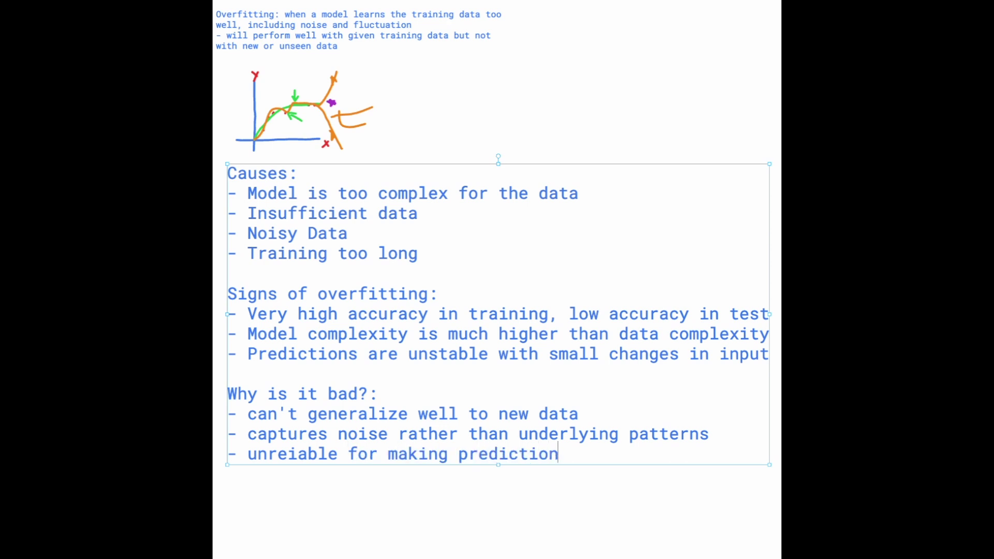
pyautogui.write('s int he real-')
pyautogui.press('BackSpace')
pyautogui.press('BackSpace')
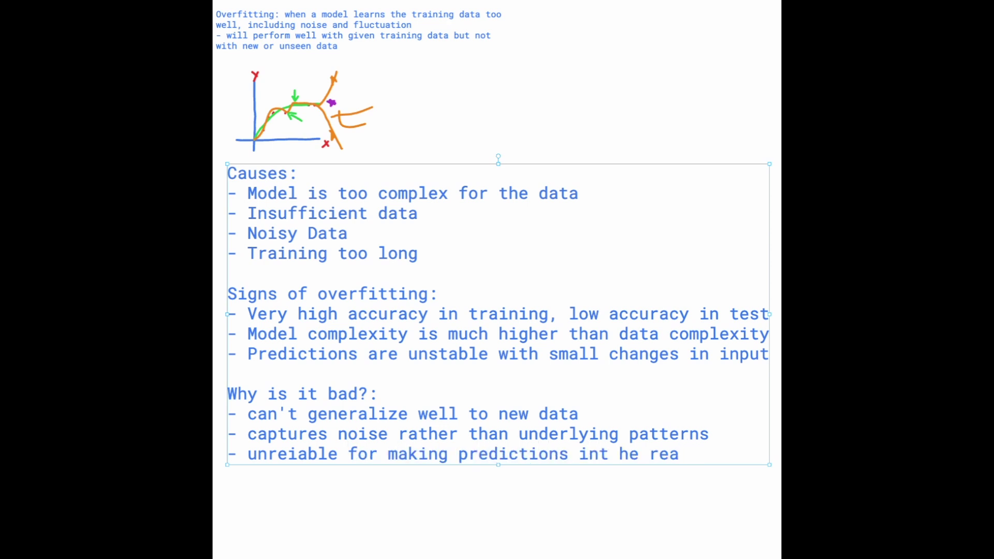
pyautogui.press('BackSpace')
pyautogui.press('BackSpace')
pyautogui.press('BackSpace')
pyautogui.press('BackSpace')
pyautogui.press('BackSpace')
pyautogui.press('BackSpace')
pyautogui.write('the real')
pyautogui.write('-world')
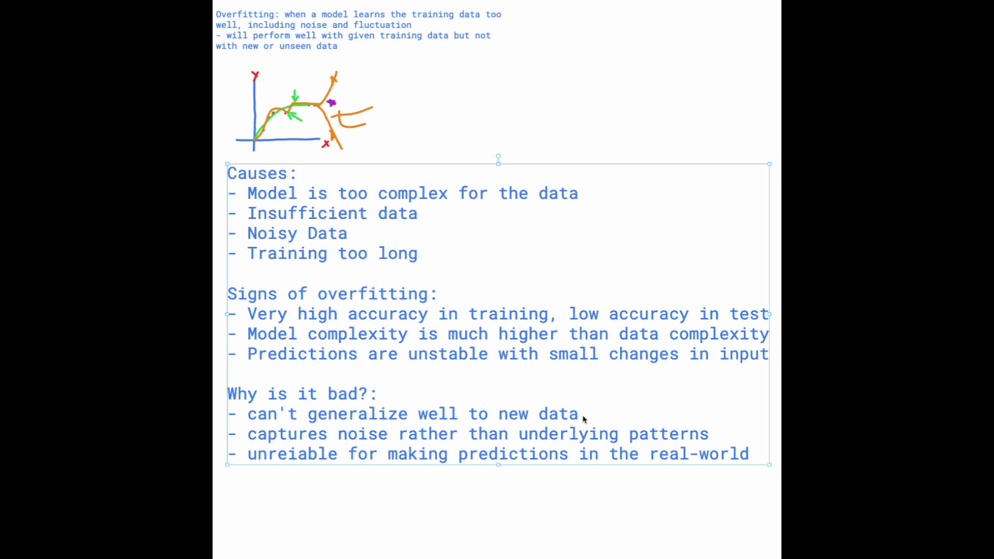
pyautogui.moveTo(773, 466); pyautogui.dragTo(599, 352)
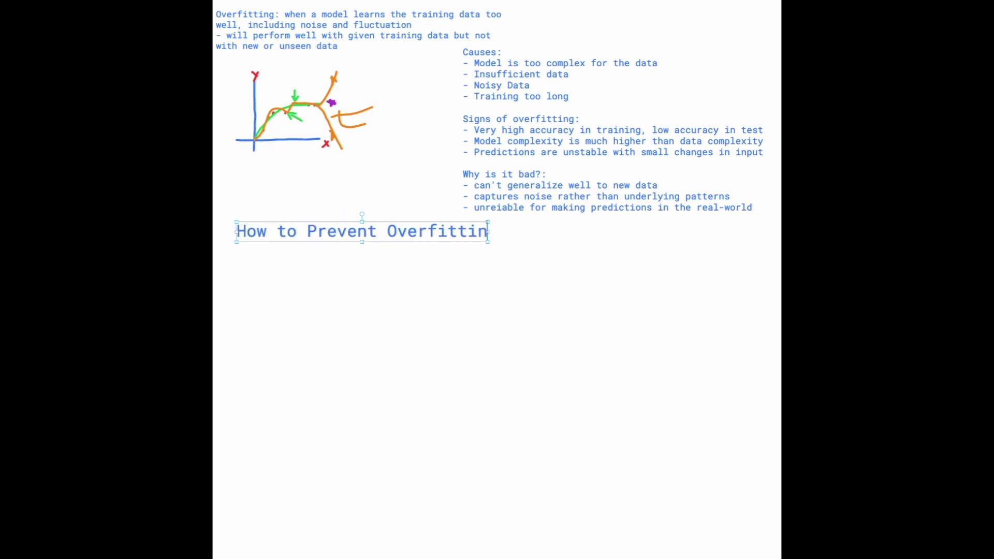
pyautogui.write('gL:')
# - Start 'How to Prevent Overfitting:' with bullets for k-fold cross-validation and regularization penalizing model complexity
pyautogui.press('BackSpace')
pyautogui.press('BackSpace')
pyautogui.write(':')
pyautogui.press('Return')
pyautogui.write('-')
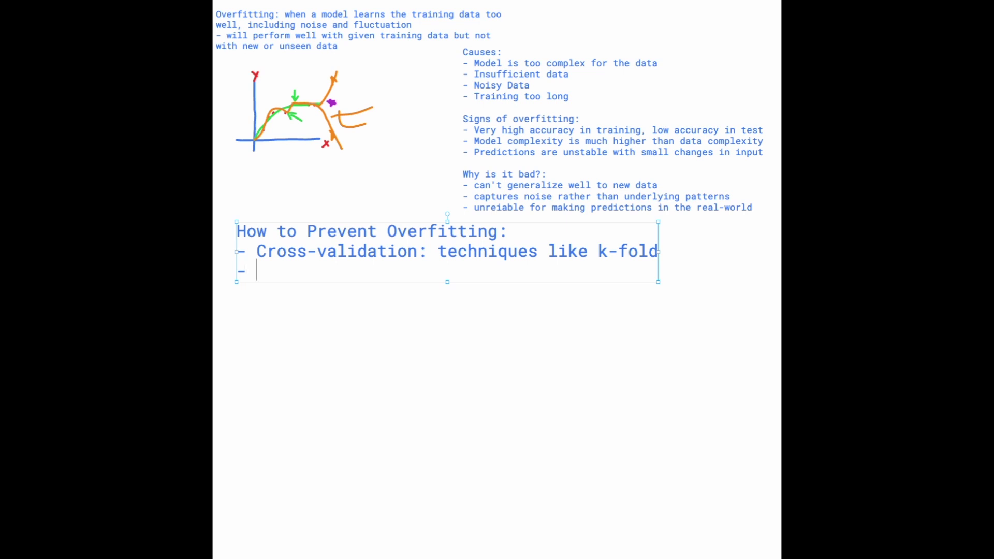
pyautogui.write('Regular')
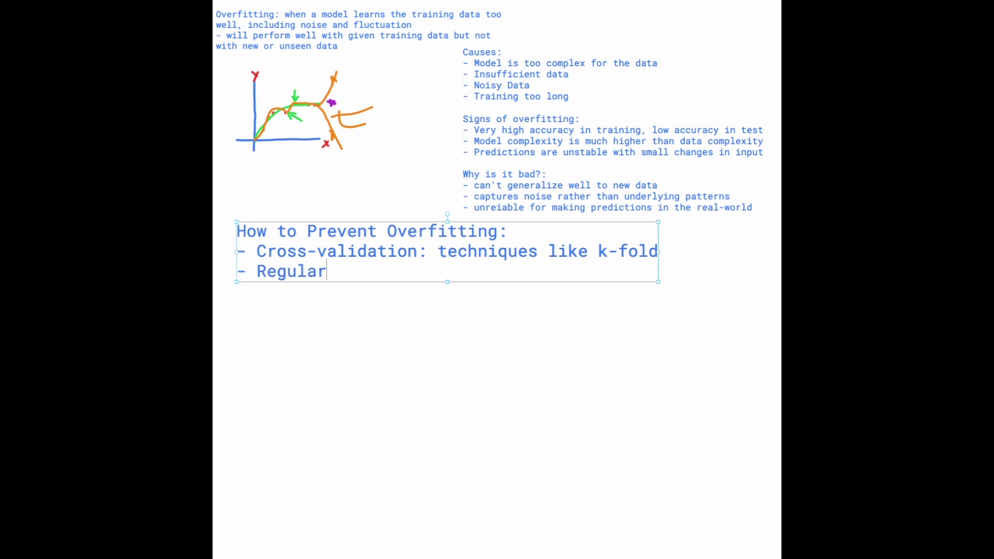
pyautogui.write('ization: ')
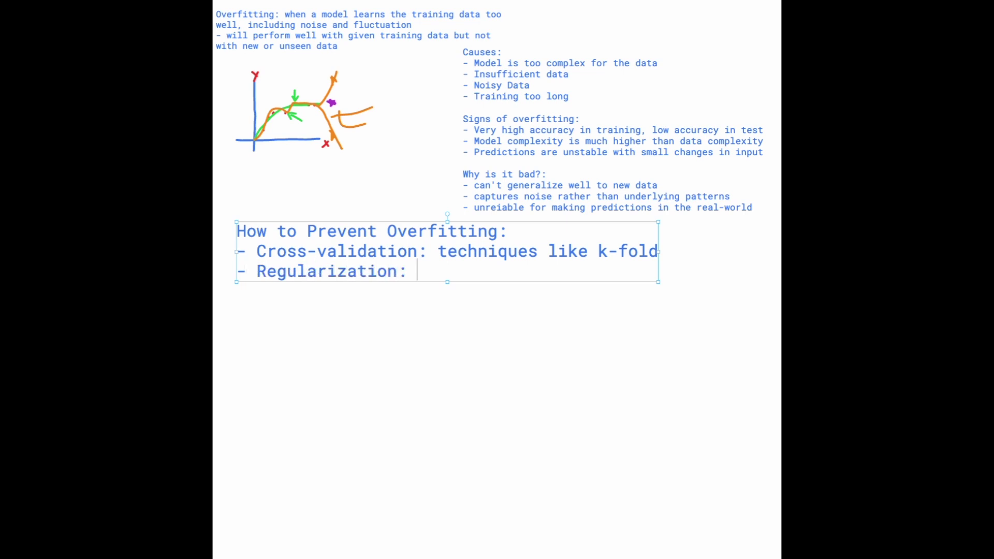
pyautogui.write('add penali')
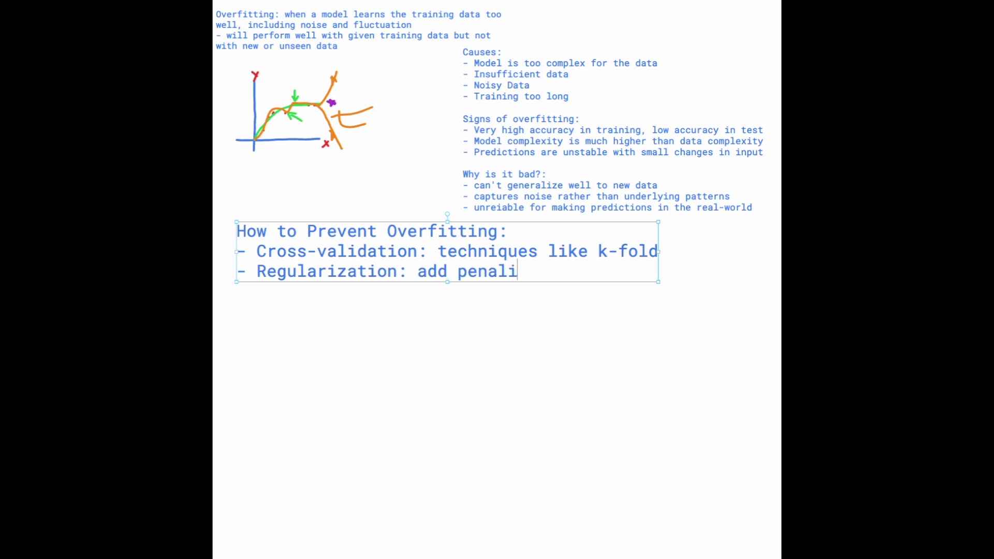
pyautogui.write('tes for model com')
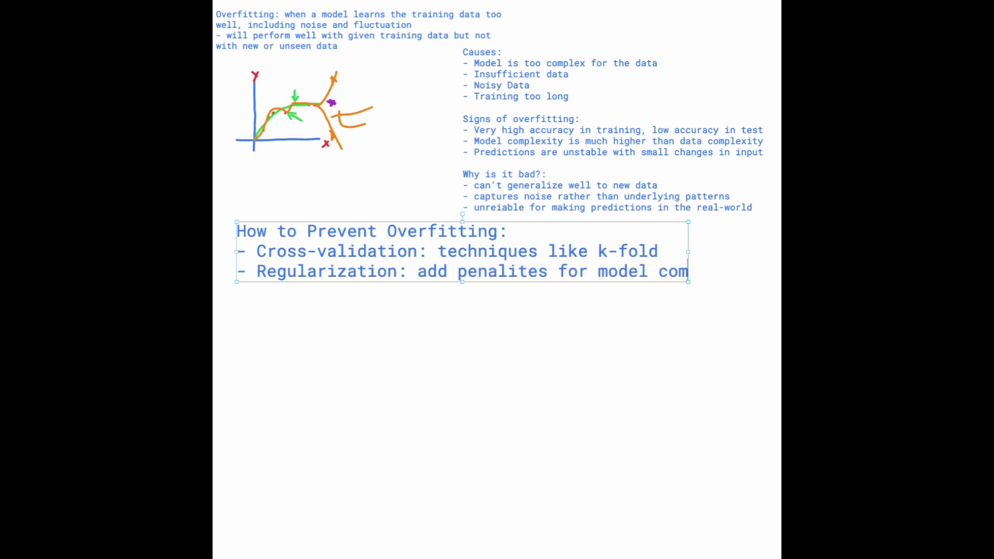
pyautogui.write('pleix')
pyautogui.press('BackSpace')
pyautogui.press('BackSpace')
pyautogui.write('xity')
pyautogui.press('Return')
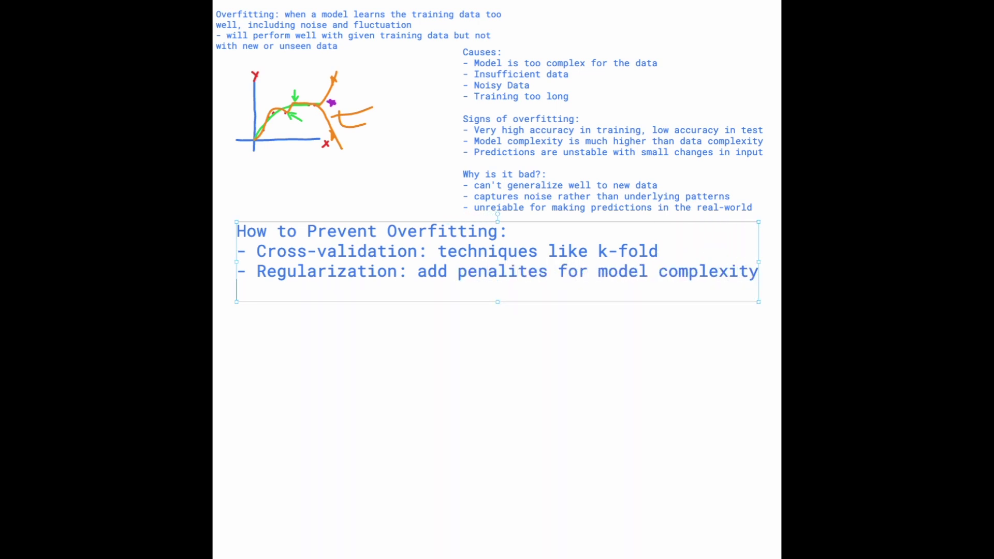
# - Fix the 'penalties' typo and add a '- More data' item below 'Simplify the model'
pyautogui.click(518, 271)
pyautogui.press('BackSpace')
pyautogui.press('Right')
pyautogui.write('ity ')
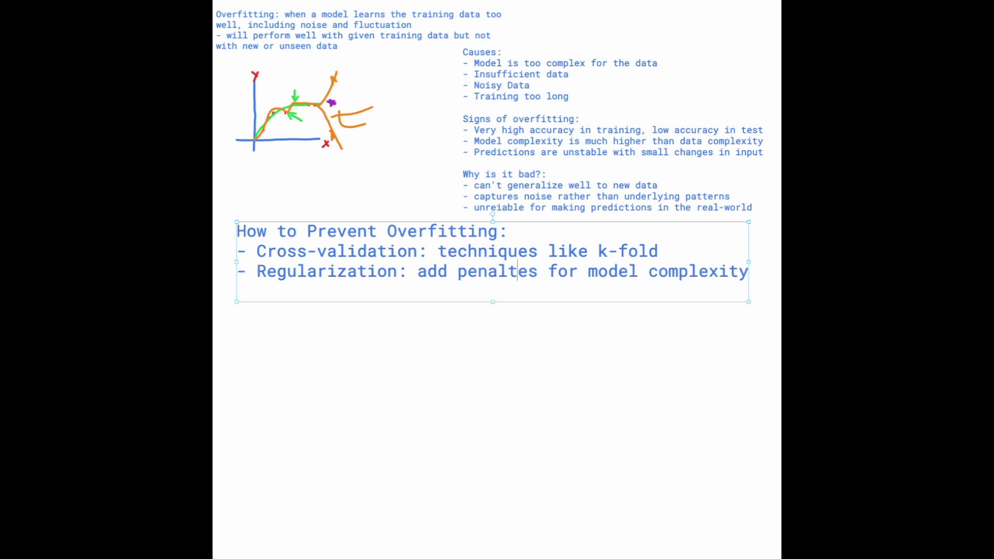
pyautogui.write('- ')
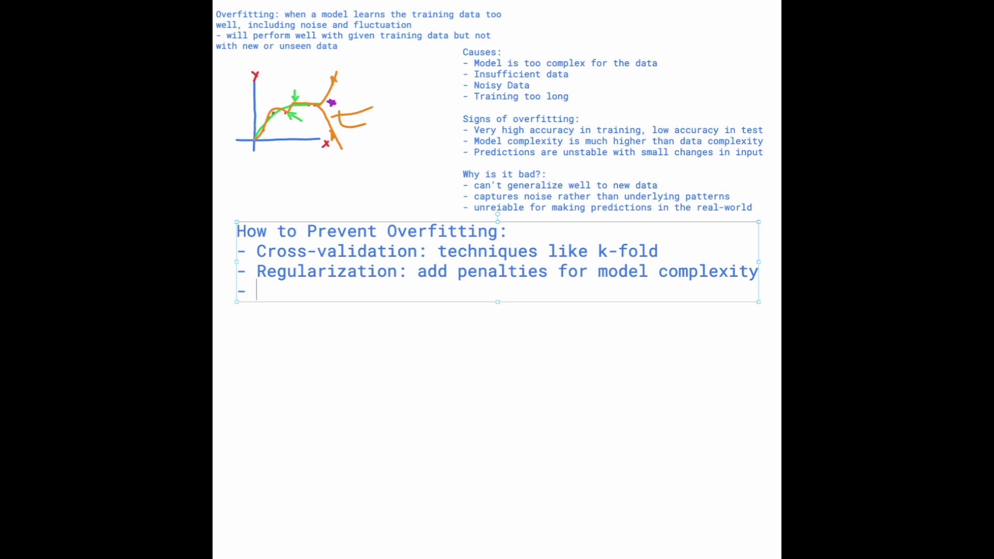
pyautogui.write('Simplify the model')
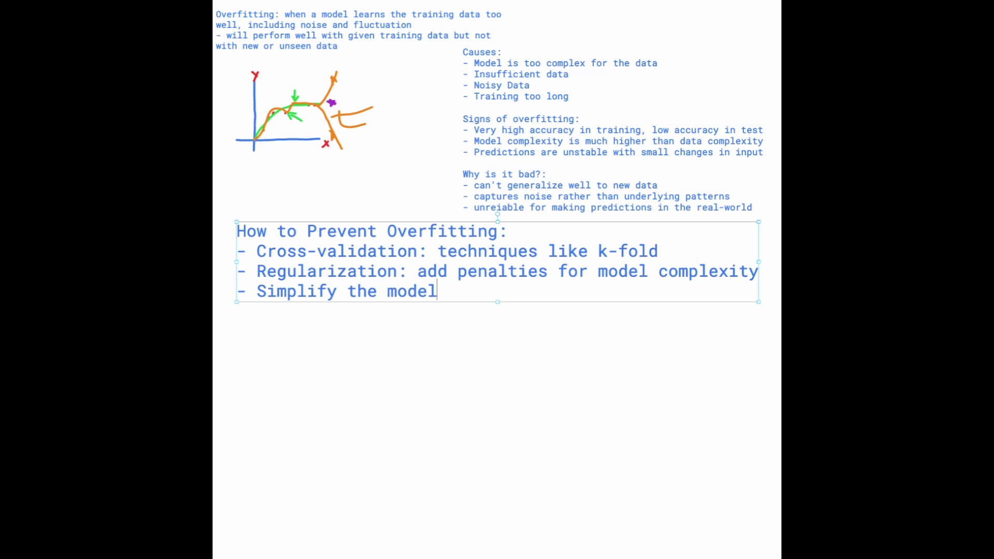
pyautogui.press('Return')
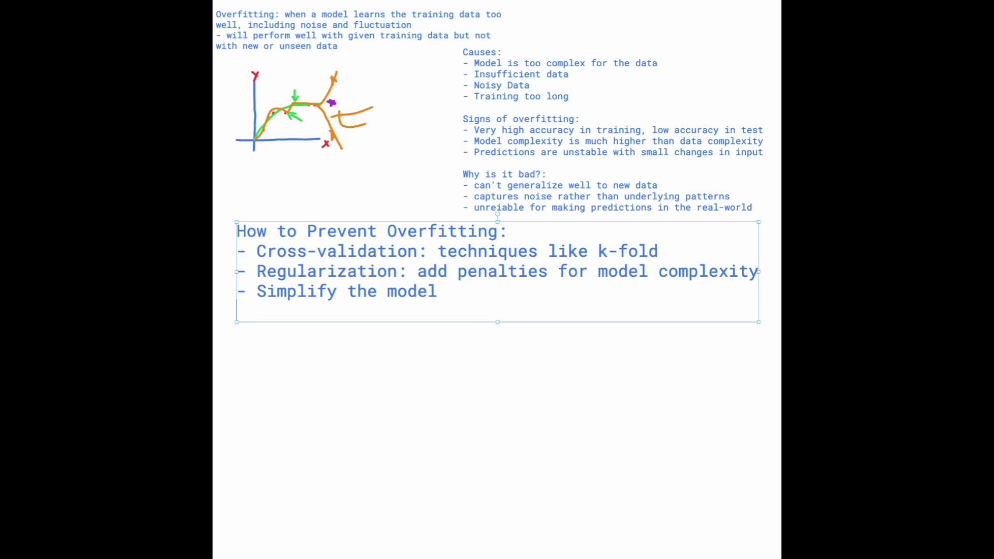
pyautogui.write('- ')
pyautogui.write('More data')
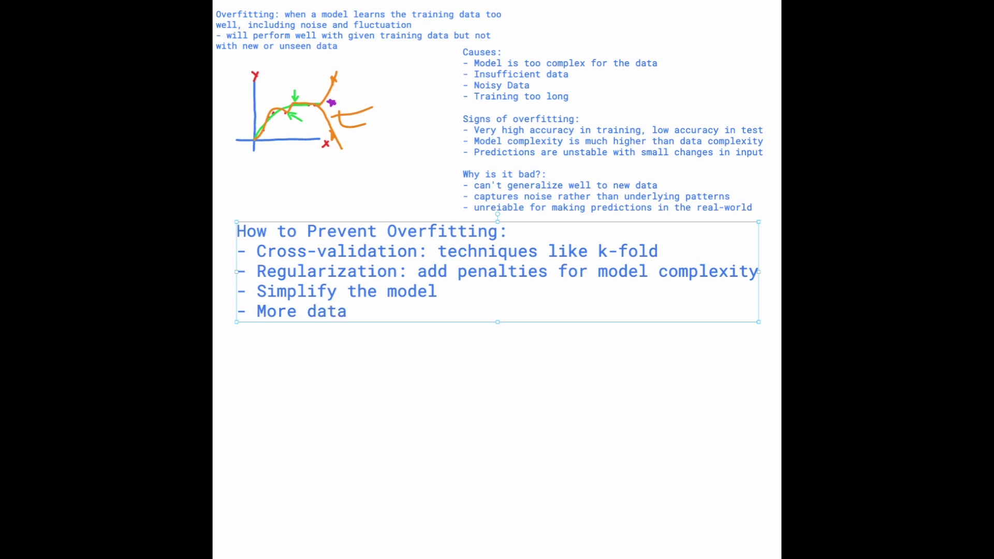
pyautogui.press('Return')
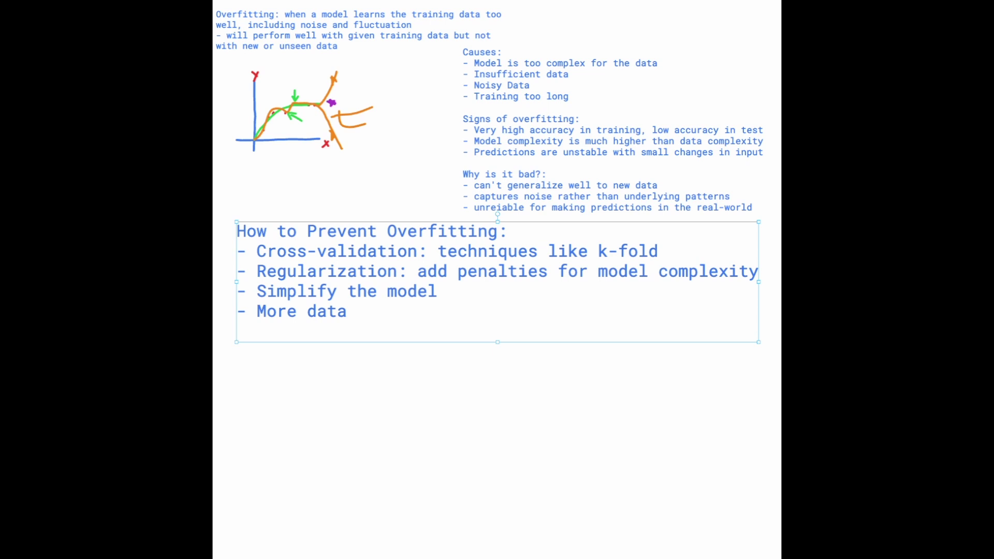
pyautogui.write('- ')
pyautogui.write('Early stopp')
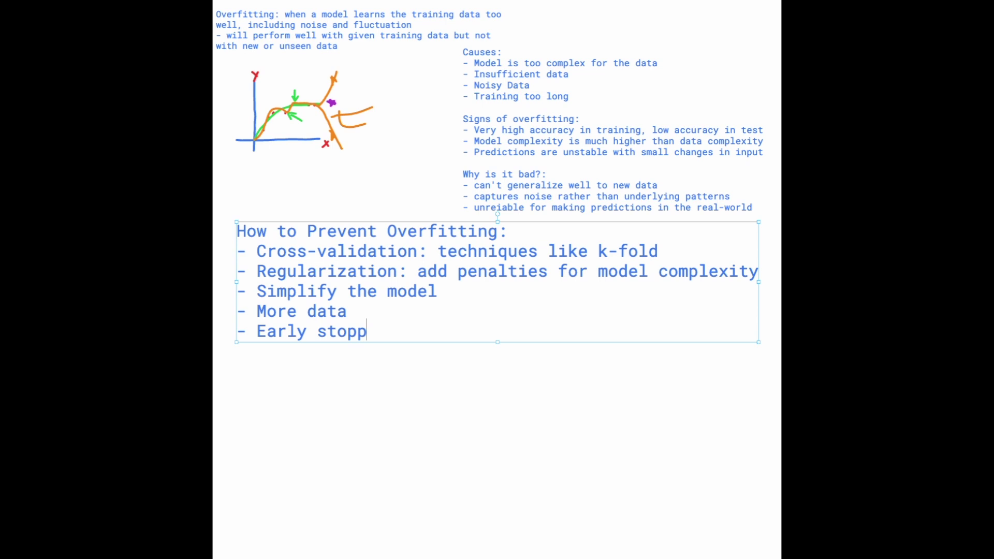
pyautogui.write('ing:')
# - Add '- Early stopping: stop training when performance on validation set decreases', correcting typos
pyautogui.press('BackSpace')
pyautogui.write('L')
pyautogui.press('BackSpace')
pyautogui.write(': str')
pyautogui.press('BackSpace')
pyautogui.write('p')
pyautogui.press('BackSpace')
pyautogui.write('op training when')
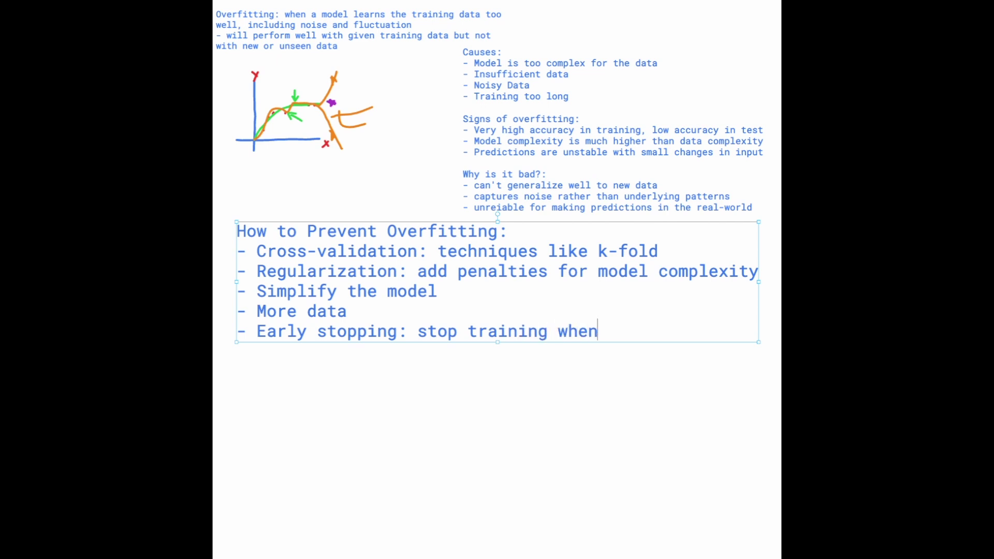
pyautogui.write(' performance')
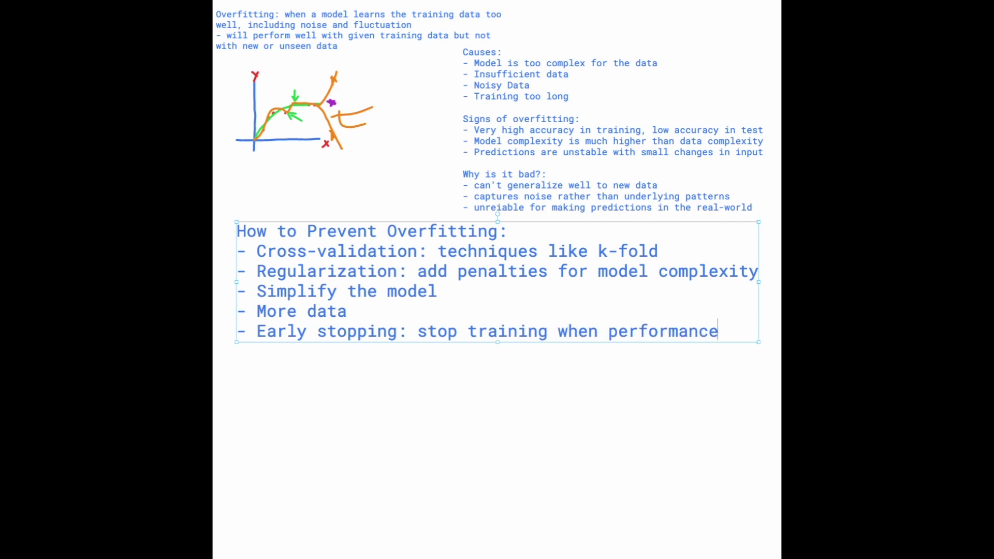
pyautogui.press('Return')
pyautogui.write('on validation ')
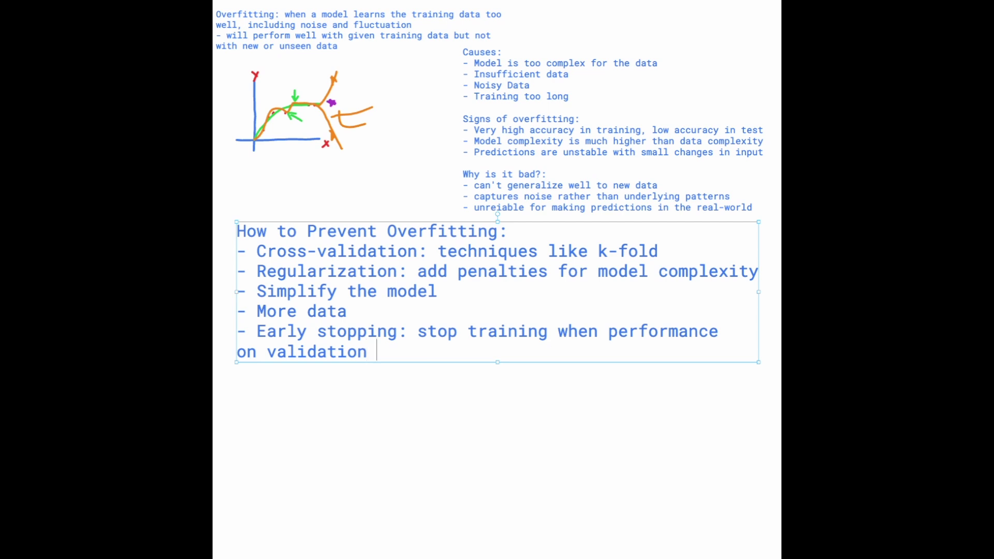
pyautogui.write('set decreases')
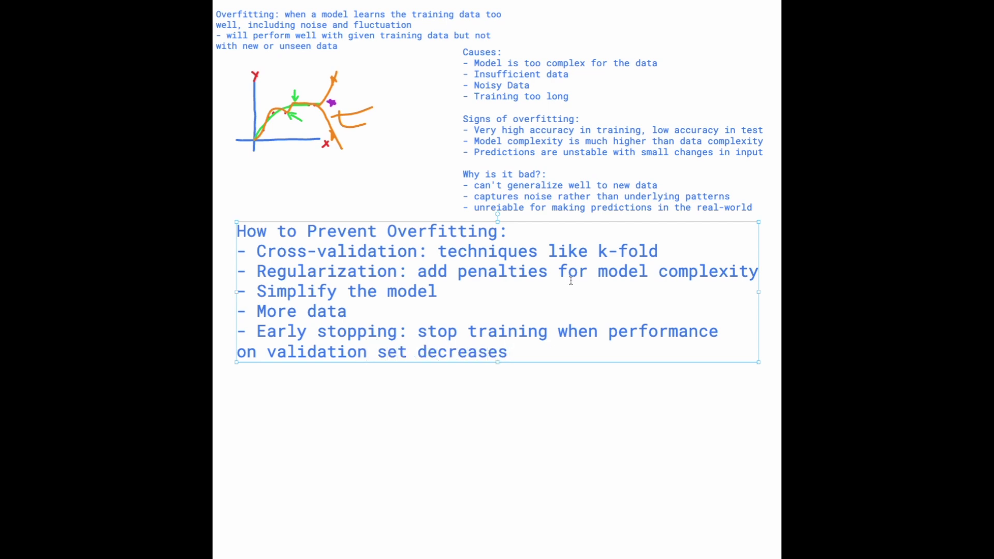
pyautogui.click(572, 384)
pyautogui.click(535, 351)
# - Add '- Ensemble methods: combine predictions from multiple models' and select the prevention list box
pyautogui.press('Return')
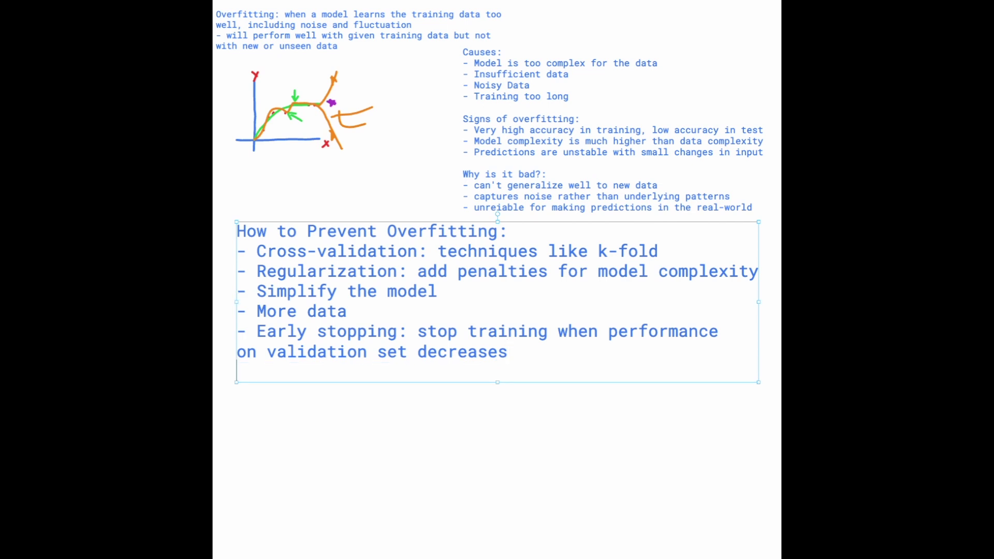
pyautogui.write('- E')
pyautogui.write('nsemble methods; ')
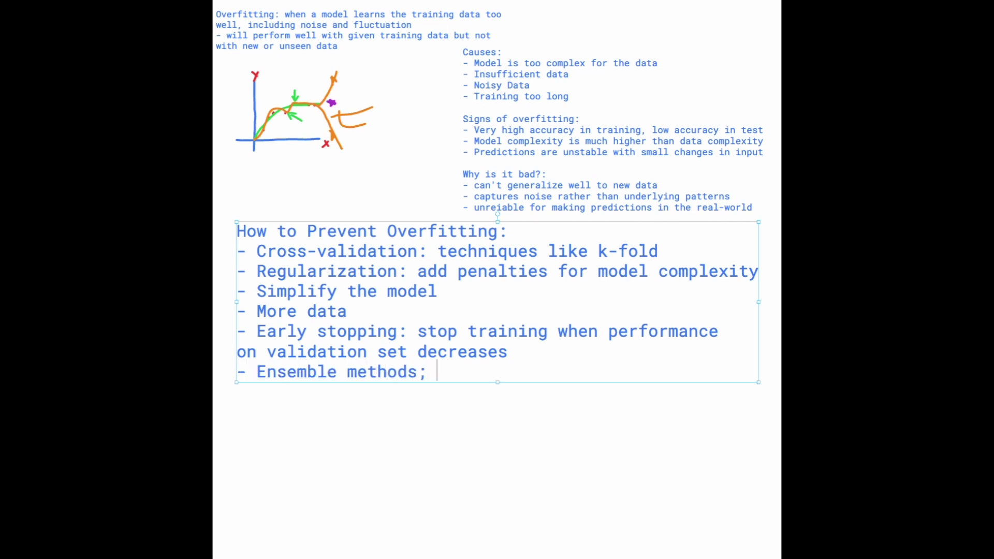
pyautogui.press('BackSpace')
pyautogui.press('BackSpace')
pyautogui.write(': ')
pyautogui.write('combine predi')
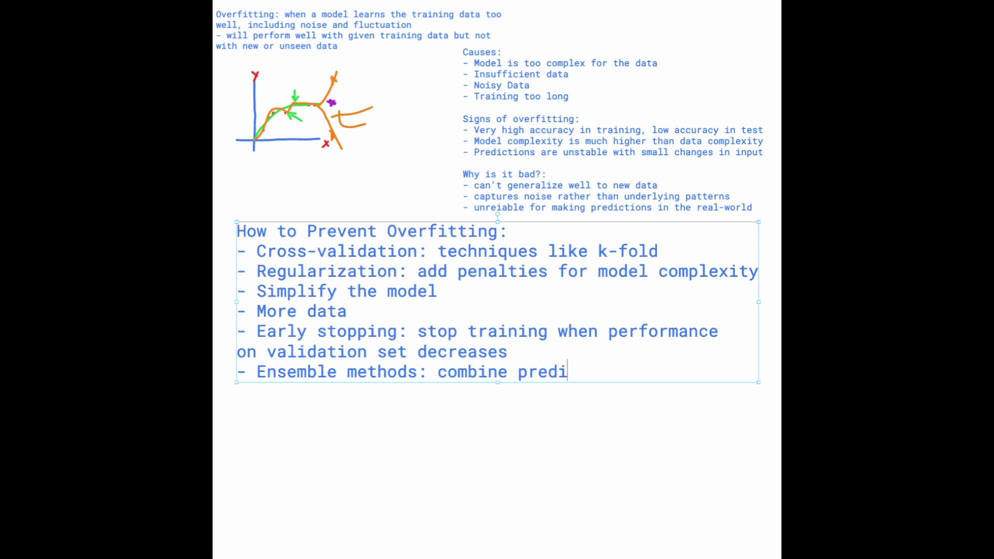
pyautogui.write('ctions from muul')
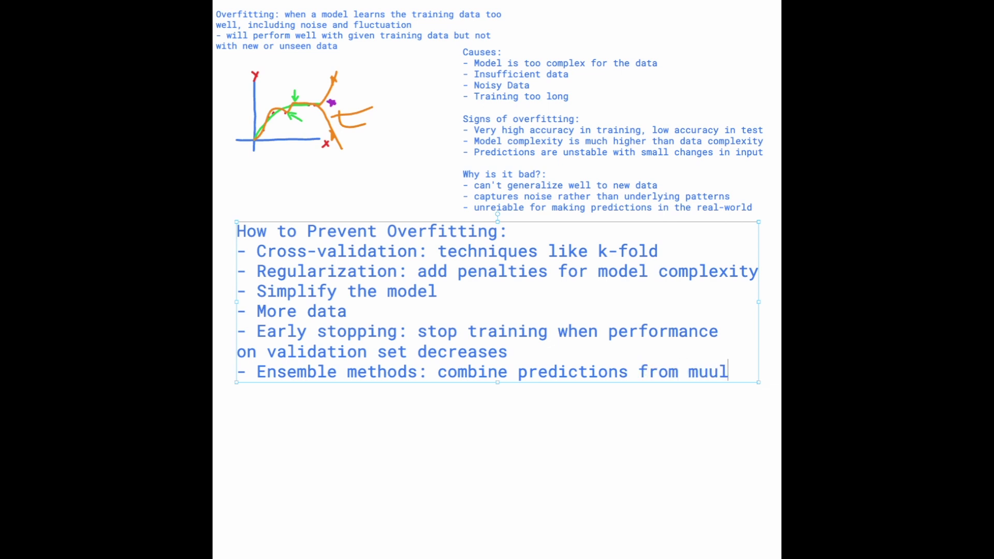
pyautogui.press('BackSpace')
pyautogui.press('BackSpace')
pyautogui.write('ltiple mode')
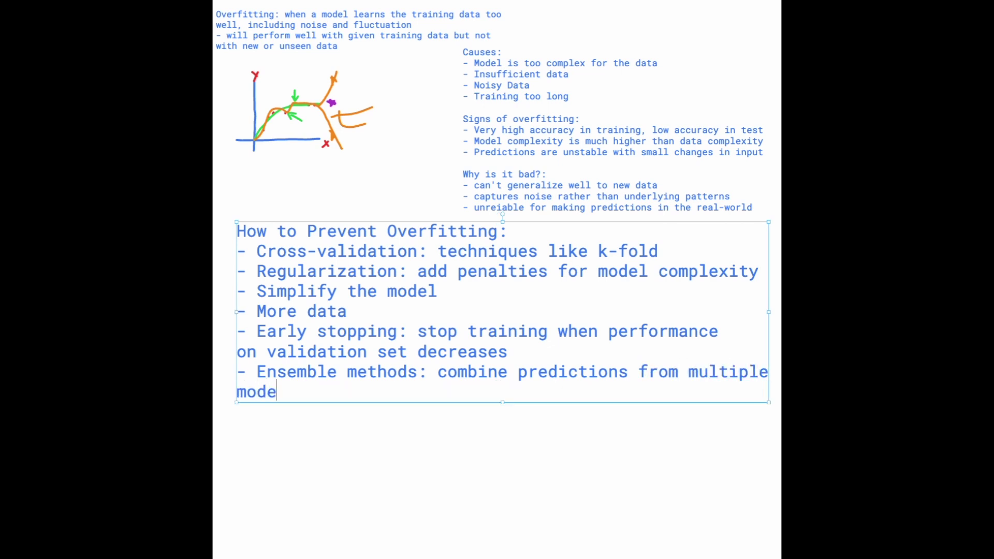
pyautogui.write('ls')
pyautogui.click(546, 434)
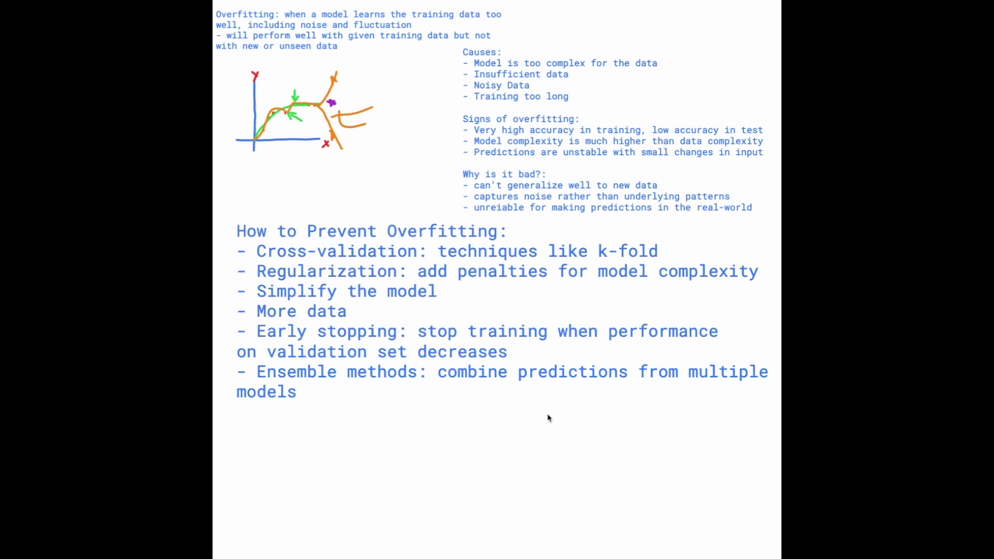
pyautogui.click(568, 400)
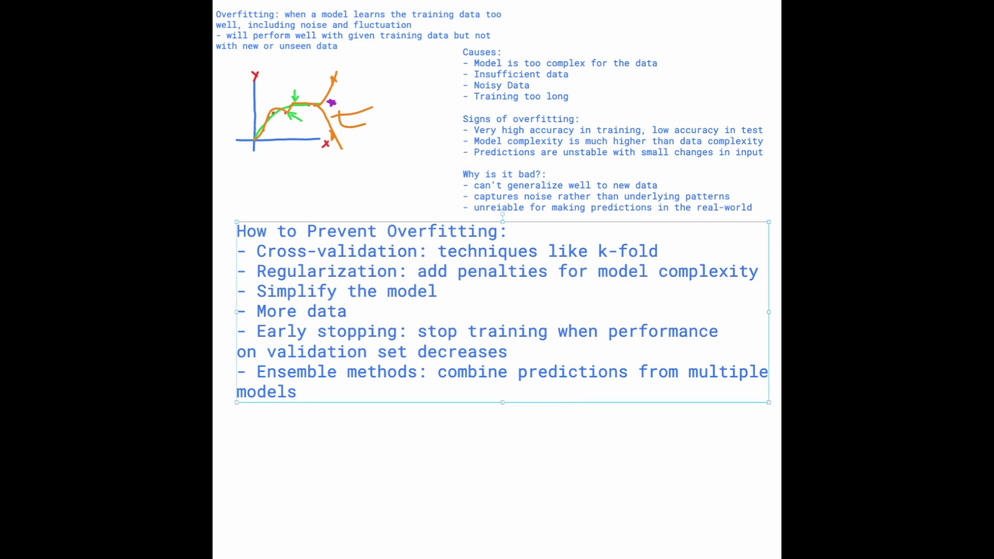
pyautogui.click(538, 439)
# - Lower the prevention list on the page and nudge the causes, signs and why-bad notes right
pyautogui.click(526, 347)
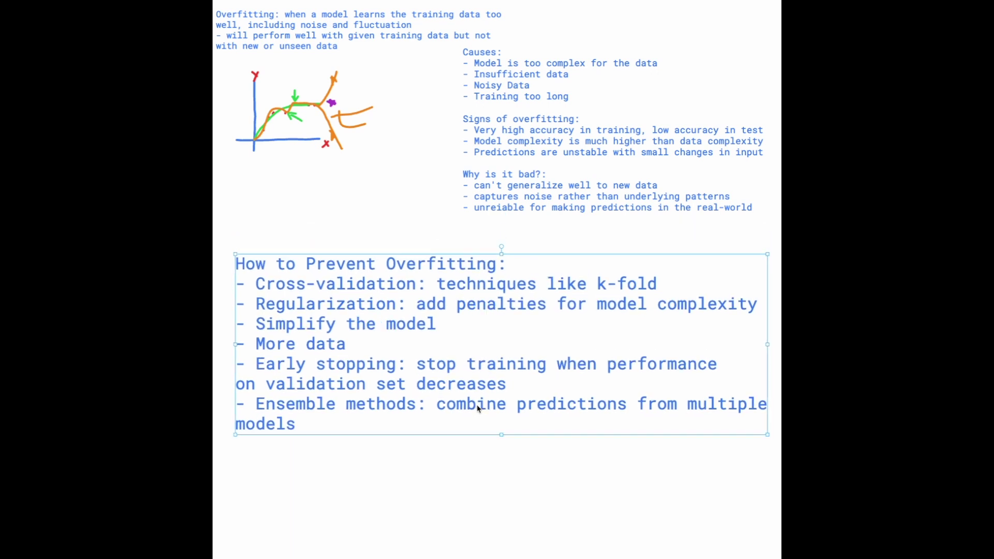
pyautogui.moveTo(481, 374); pyautogui.dragTo(478, 425)
pyautogui.click(505, 170)
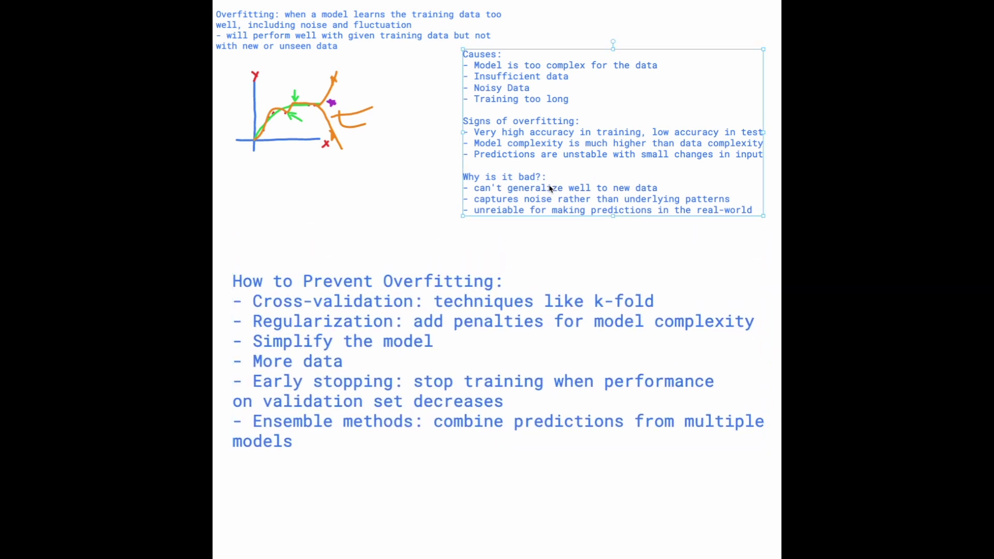
pyautogui.moveTo(551, 188); pyautogui.dragTo(555, 184)
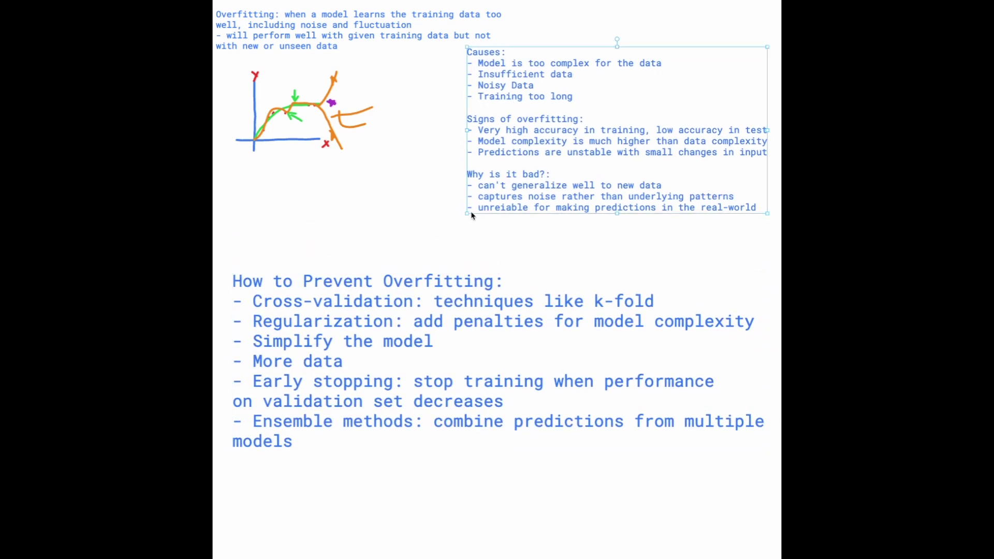
pyautogui.click(501, 235)
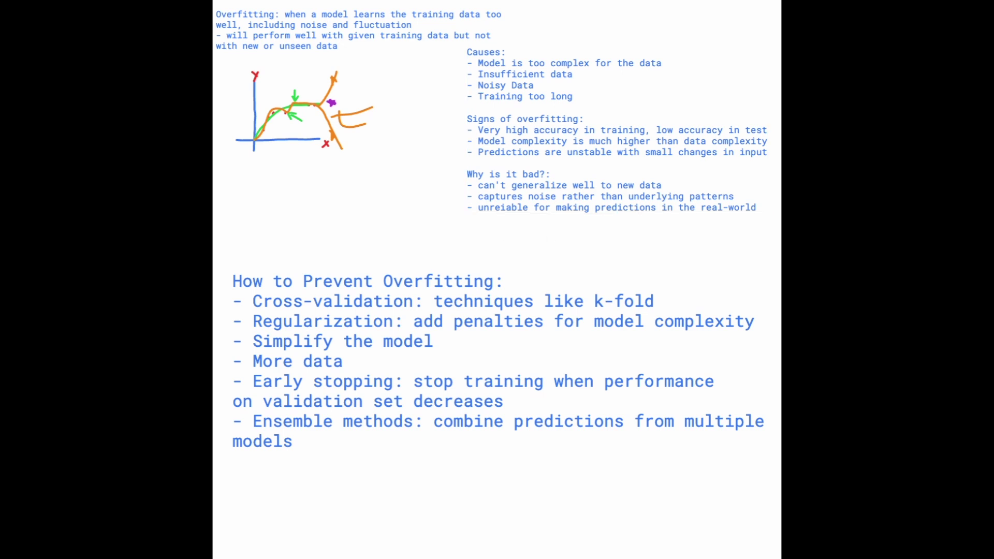